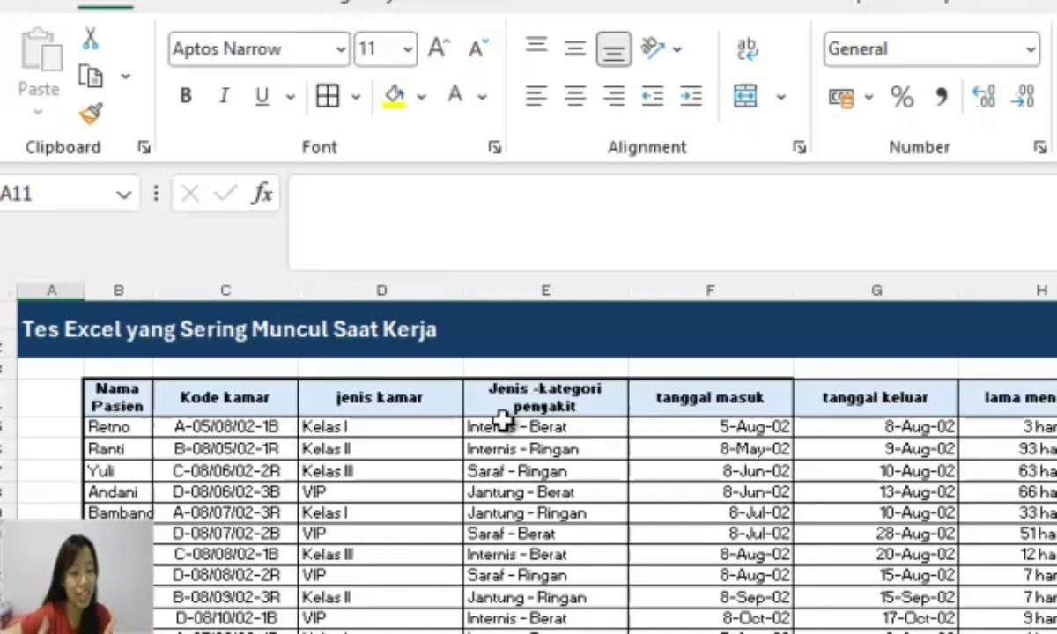
# - Review the formulas behind the jenis kamar column in D5 and D6 and the Jenis-kategori penyakit column in E6
pyautogui.click(423, 427)
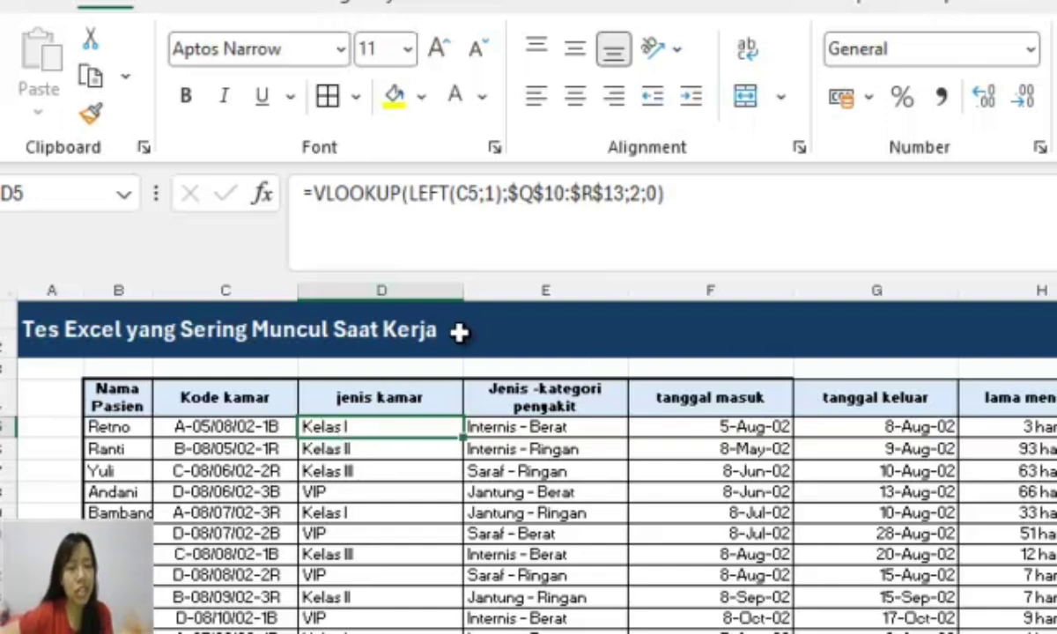
pyautogui.click(429, 195)
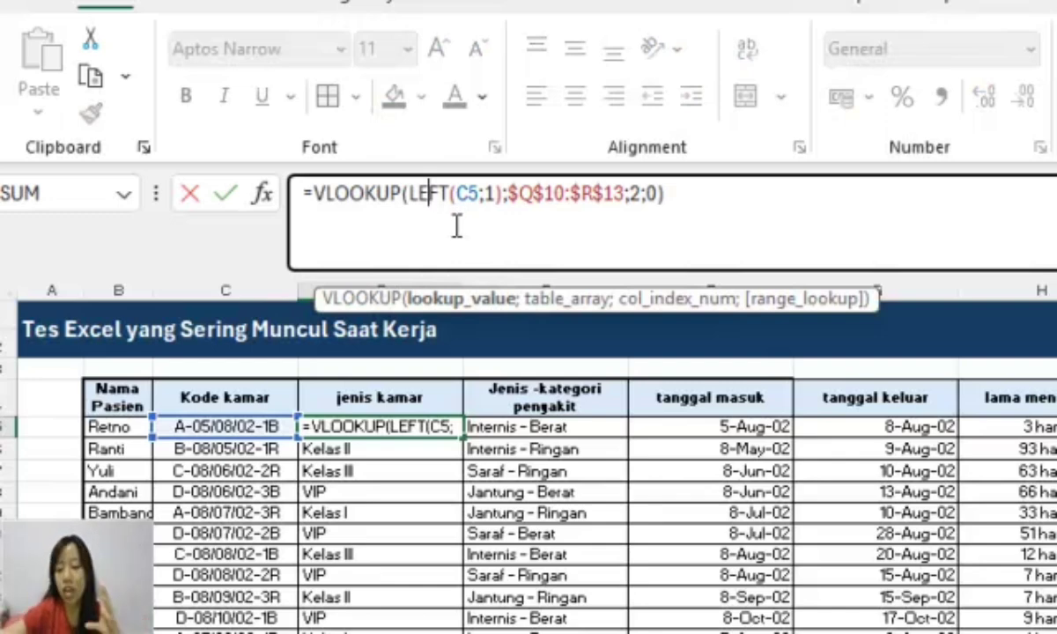
pyautogui.press('Return')
pyautogui.press('Right')
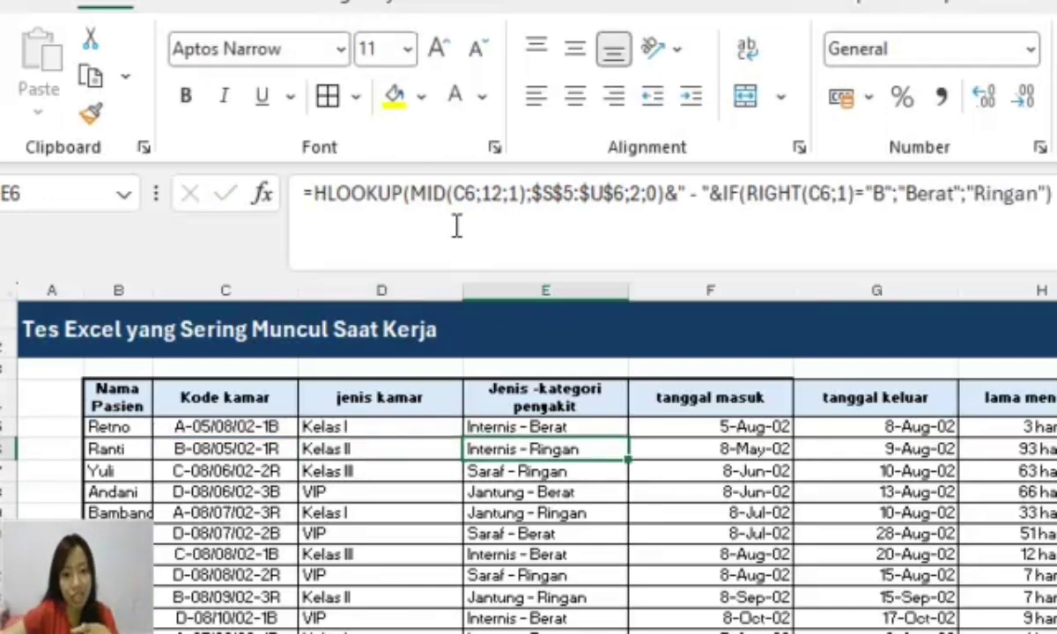
pyautogui.press('Left')
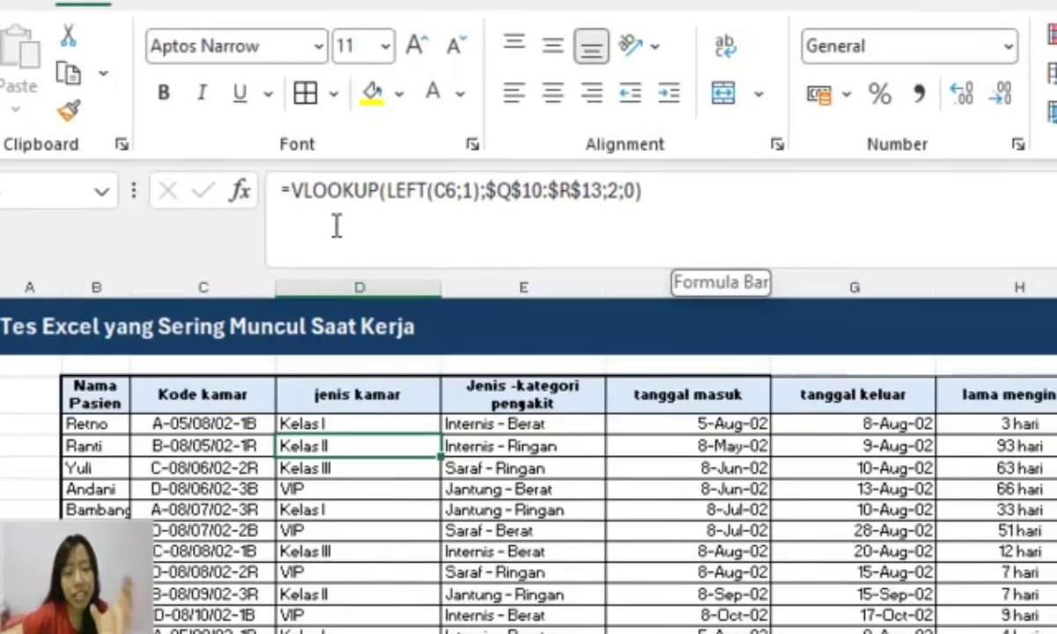
pyautogui.press('Right')
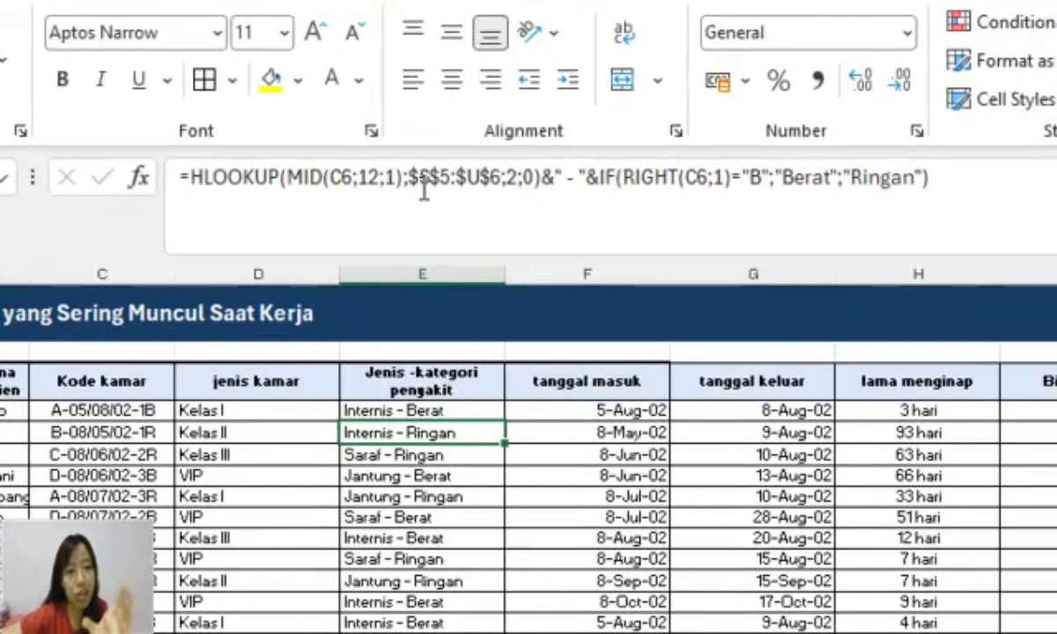
pyautogui.click(244, 180)
pyautogui.click(655, 183)
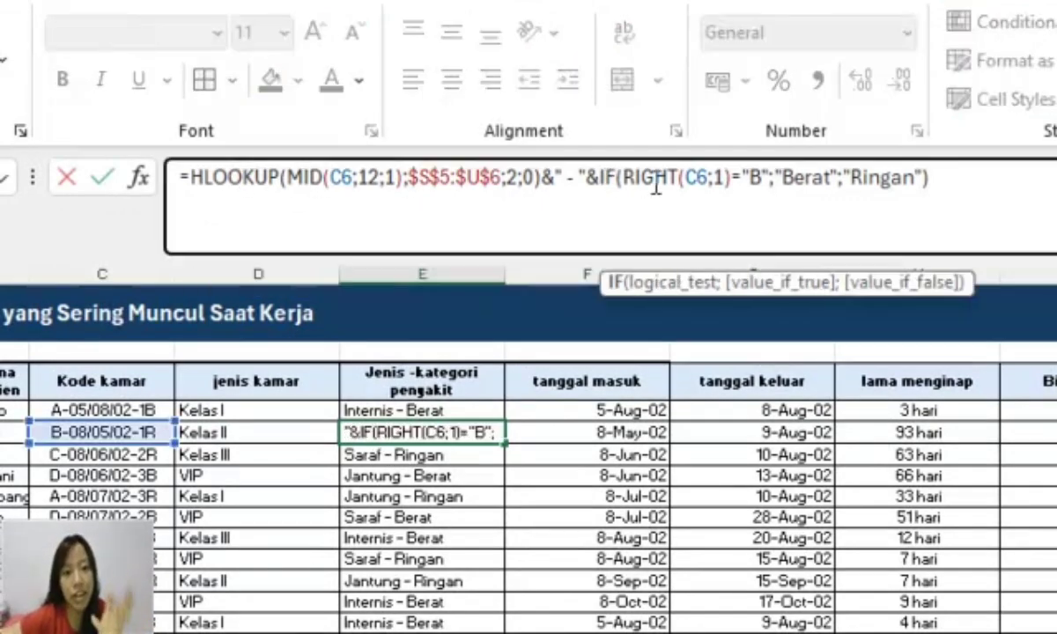
pyautogui.click(573, 176)
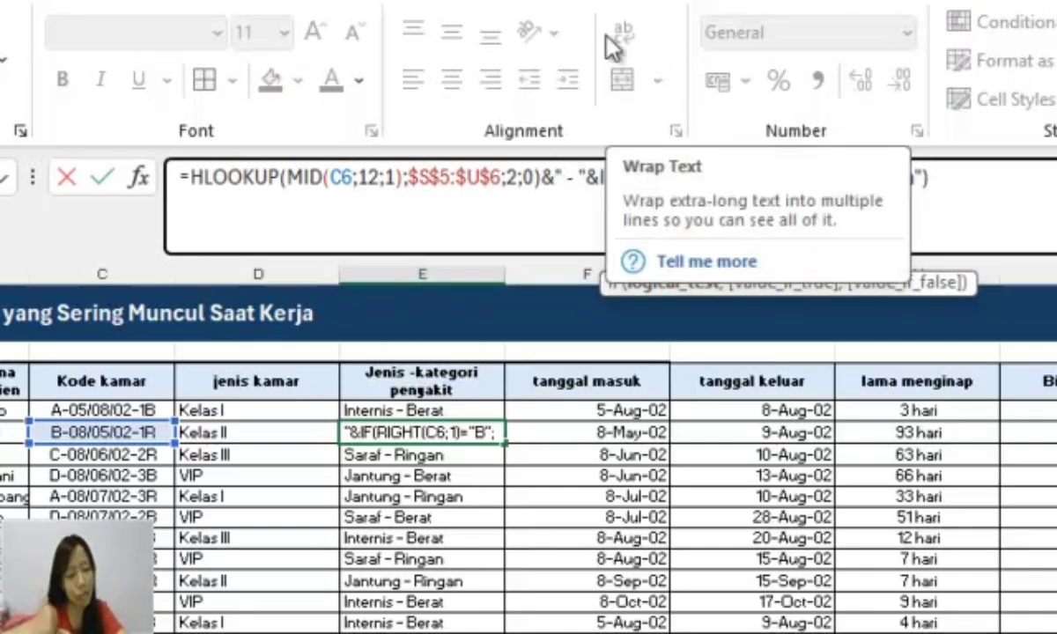
pyautogui.click(1029, 432)
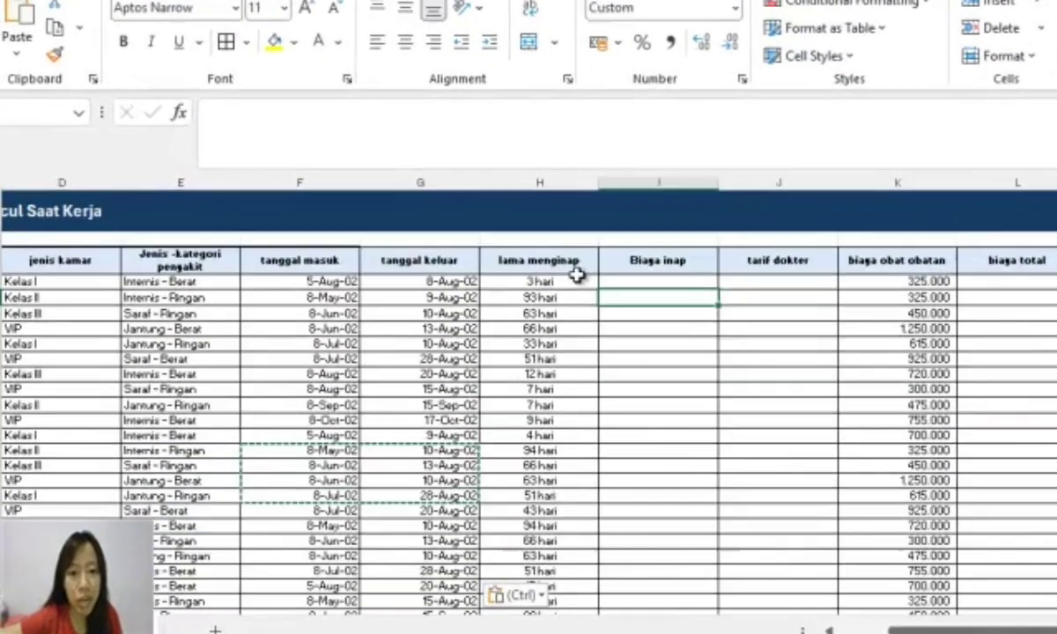
# - Clear all existing formulas in the lama menginap column from H5 down to the end of the data
pyautogui.click(561, 278)
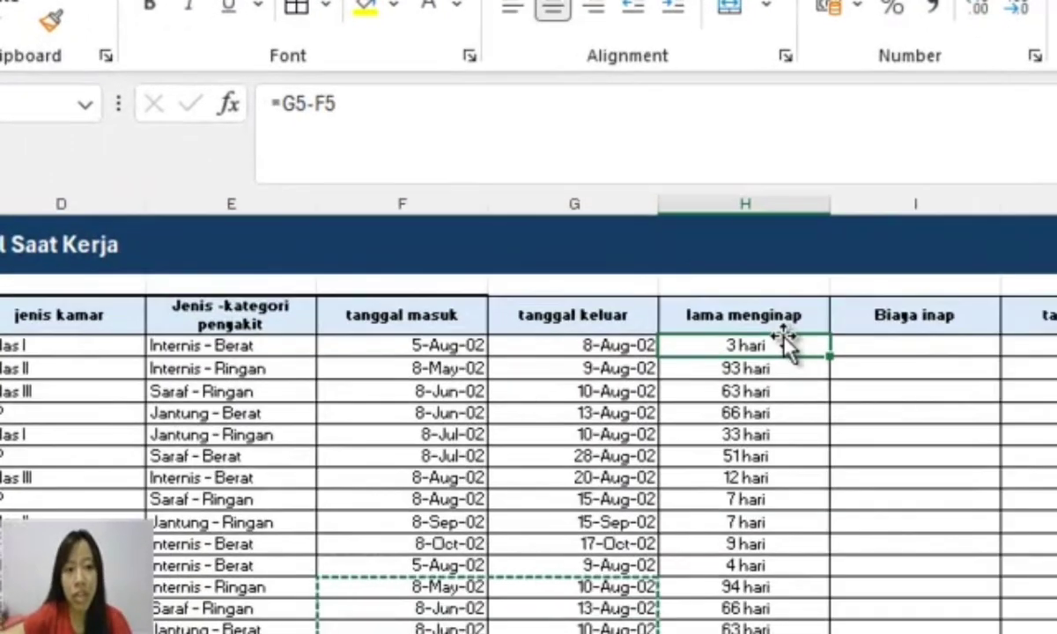
pyautogui.hotkey('ctrl', 'shift', 'Down')
pyautogui.scroll(10, 783, 338)
pyautogui.press('Delete')
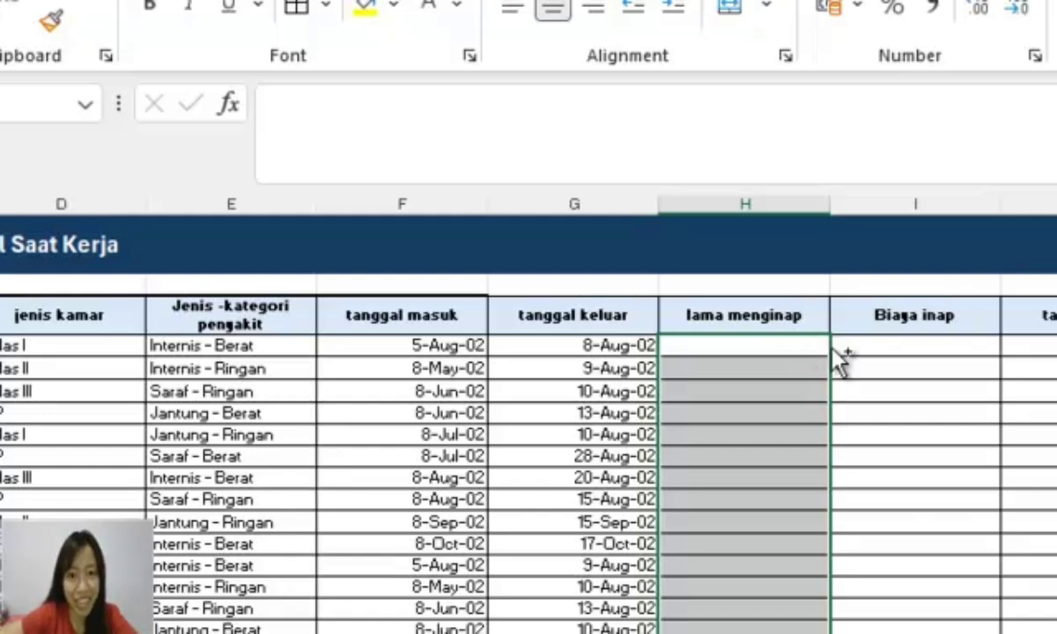
pyautogui.click(841, 359)
# - Calculate lama menginap in H5 as tanggal keluar minus tanggal masuk with the formula =G5-F5
pyautogui.click(749, 344)
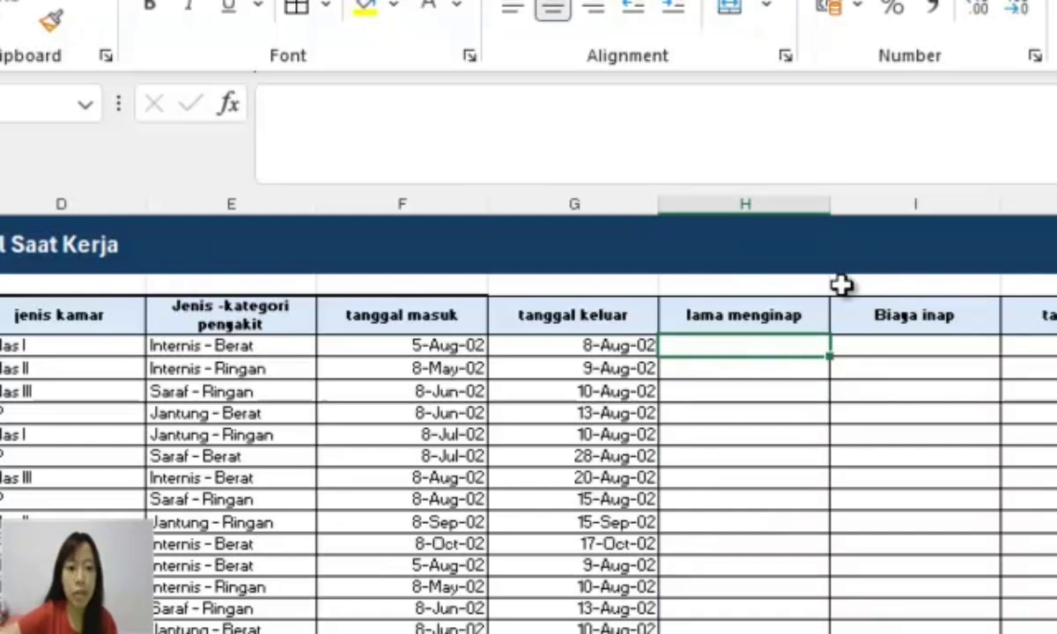
pyautogui.click(537, 343)
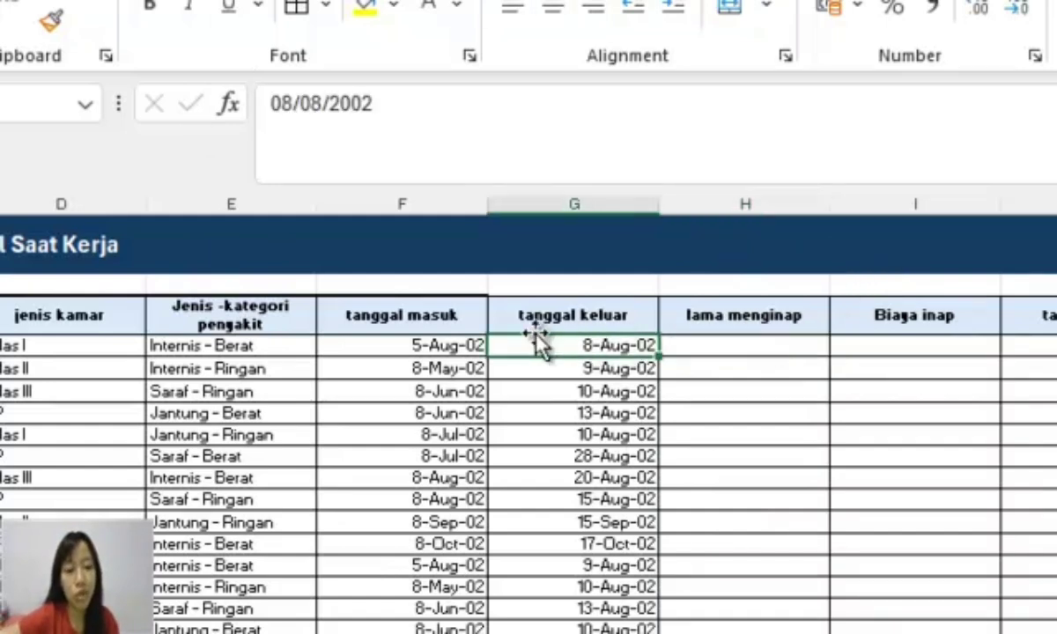
pyautogui.click(425, 345)
pyautogui.click(703, 347)
pyautogui.write('=')
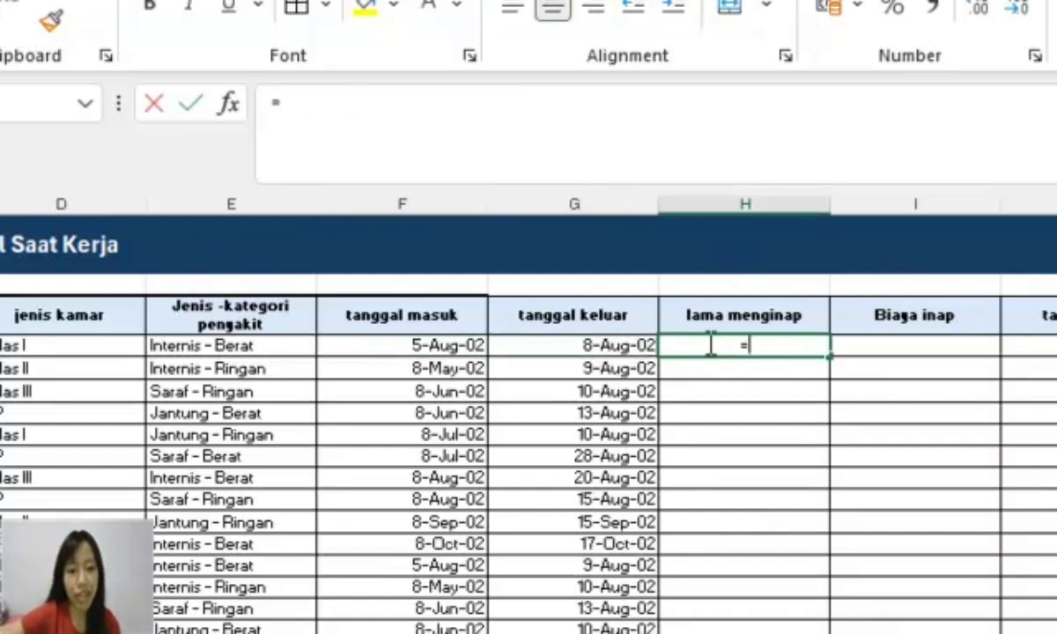
pyautogui.press('Left')
pyautogui.write('-')
pyautogui.press('Left')
pyautogui.press('Left')
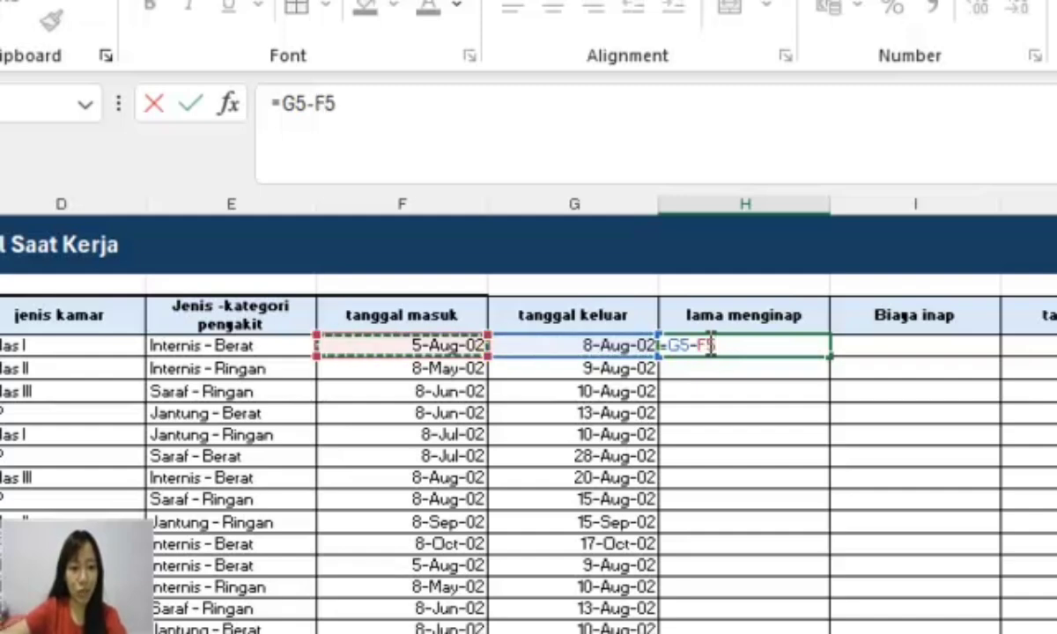
pyautogui.press('Return')
# - Give H5 the custom number format ## "hari" and fill it down the lama menginap column
pyautogui.click(731, 345)
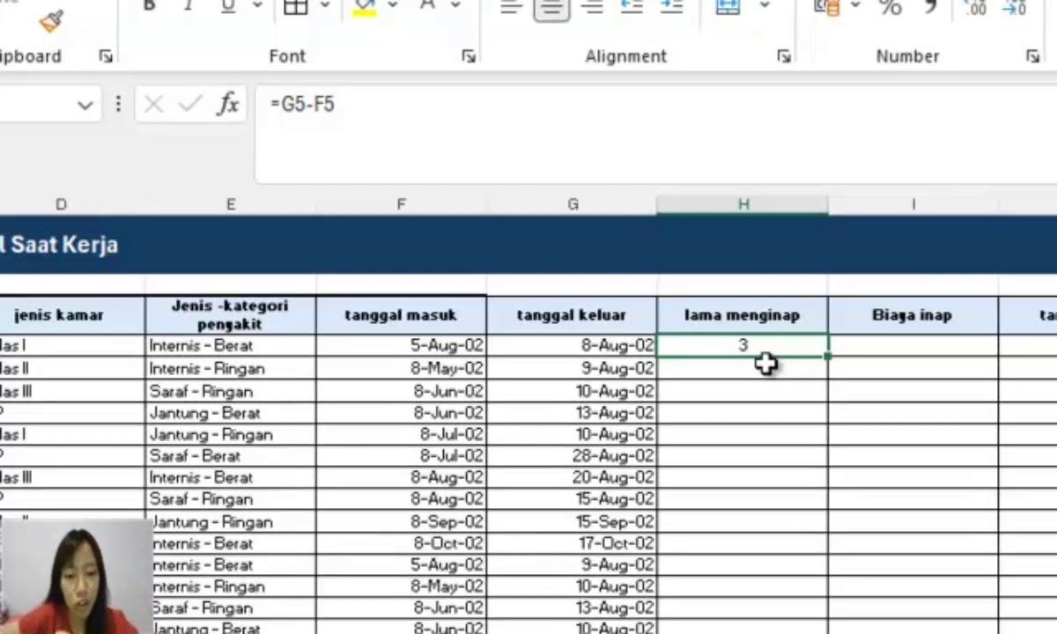
pyautogui.hotkey('ctrl', '1')
pyautogui.click(211, 308)
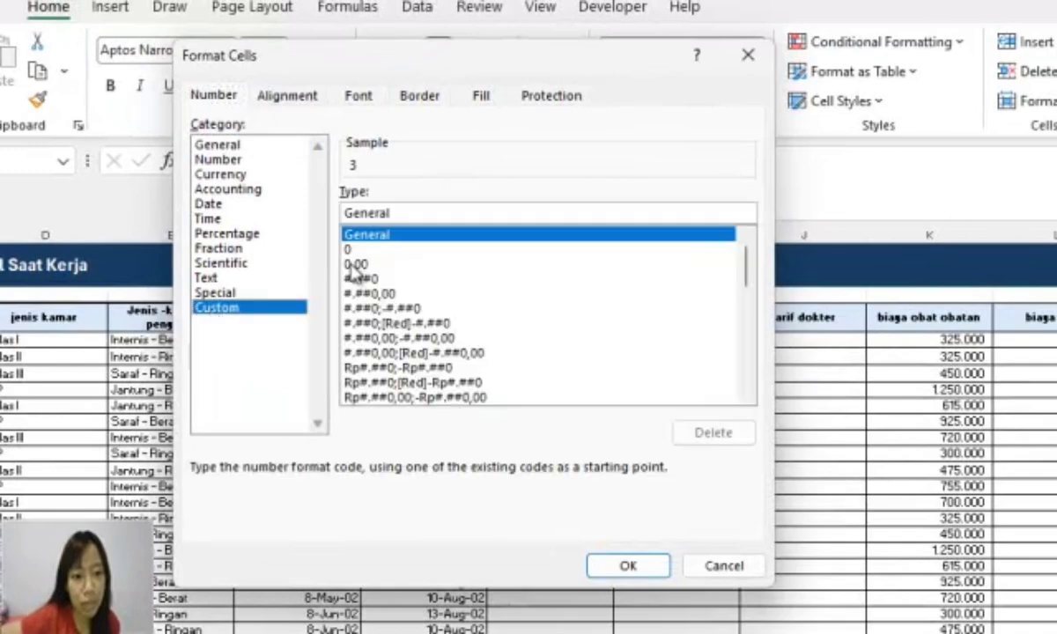
pyautogui.press('BackSpace')
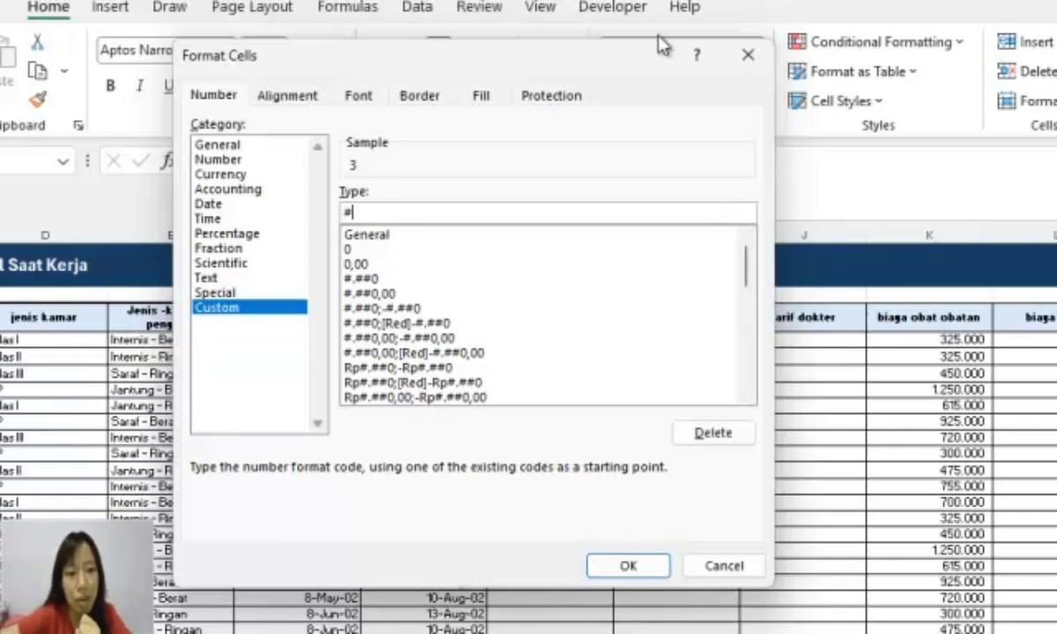
pyautogui.moveTo(542, 62); pyautogui.dragTo(1028, 42)
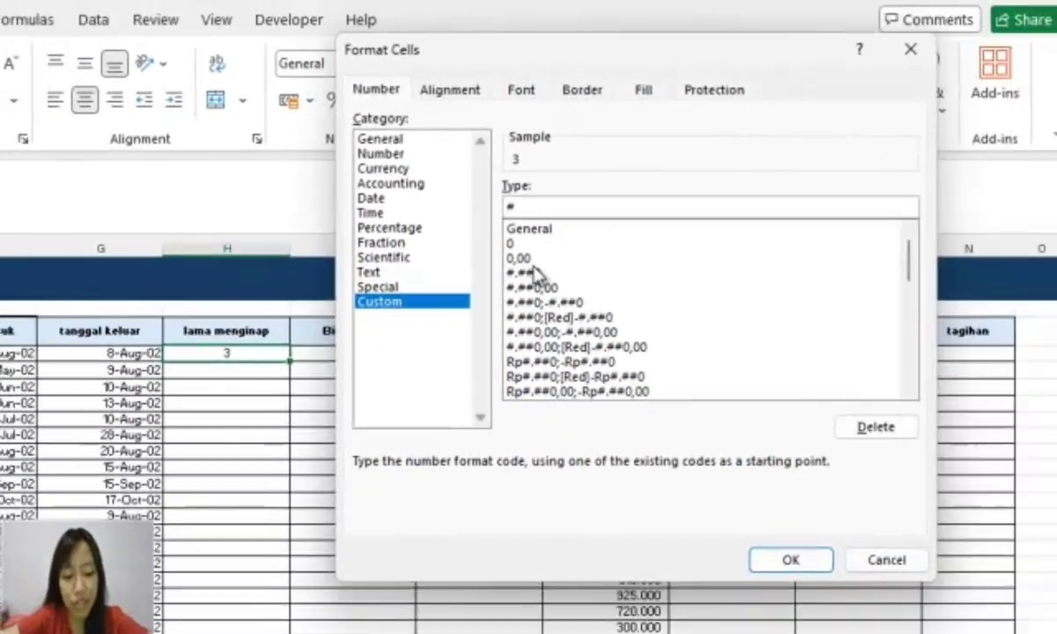
pyautogui.write('# "hari')
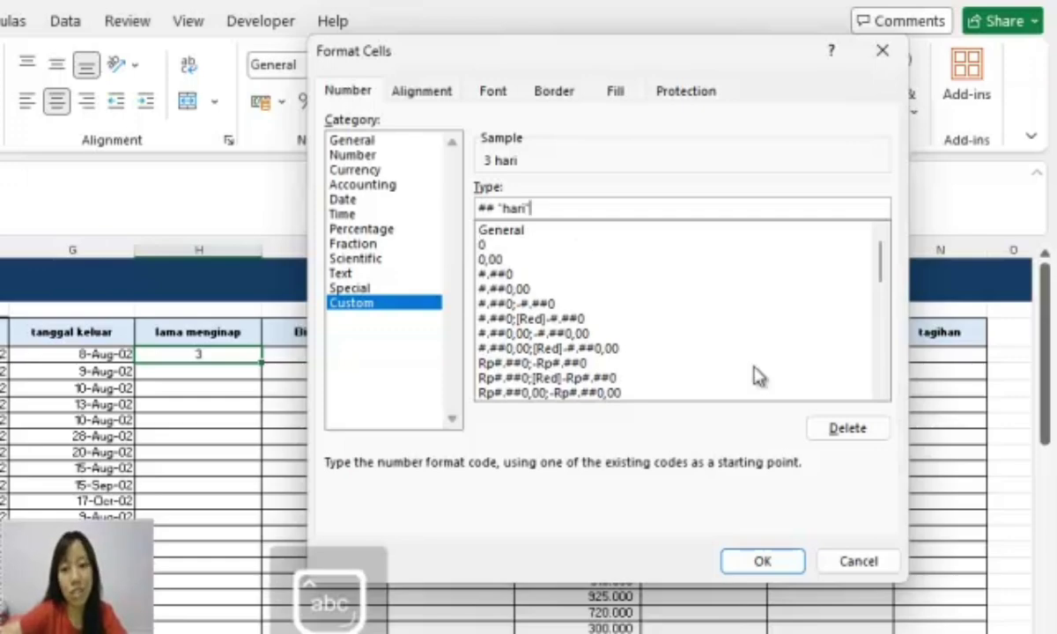
pyautogui.click(784, 560)
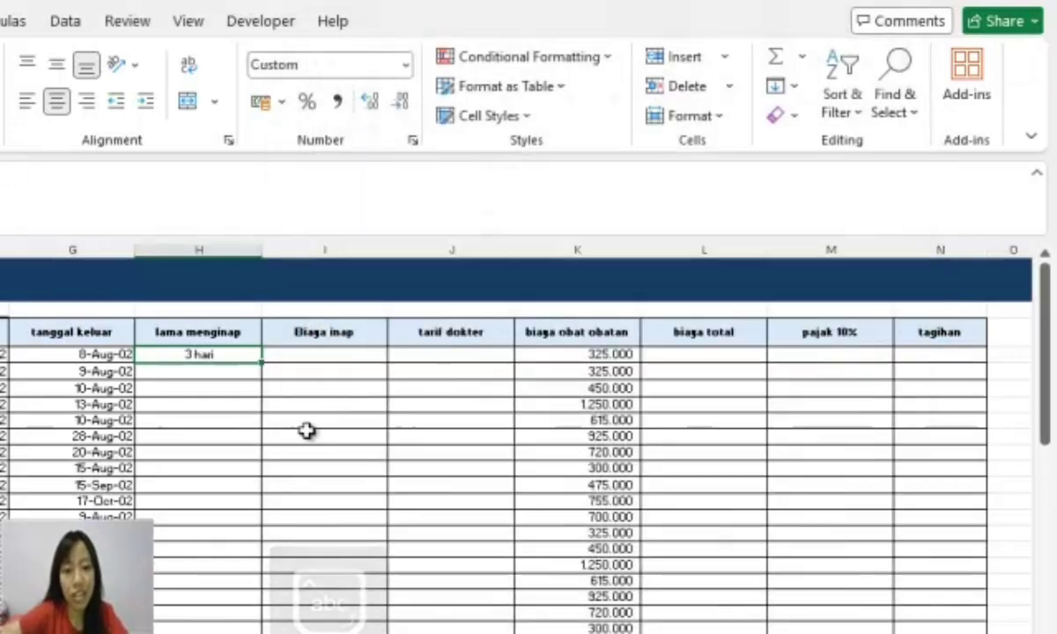
pyautogui.doubleClick(262, 363)
pyautogui.click(250, 368)
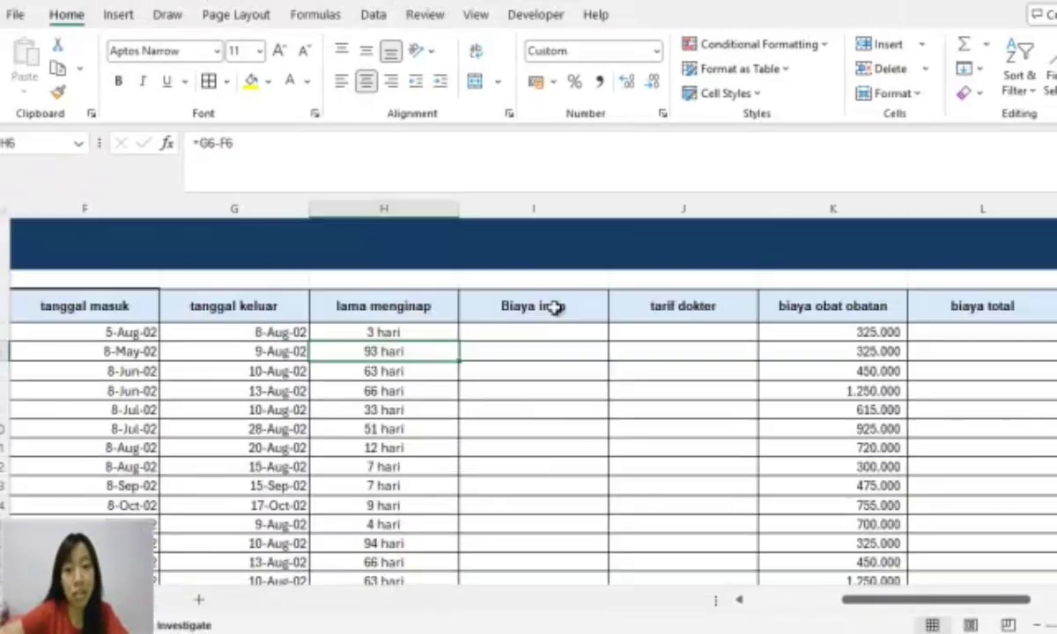
# - Review the Biaya Inap calculation rule in the instructions and the Tarif kamar/hari column of the room table
pyautogui.click(549, 331)
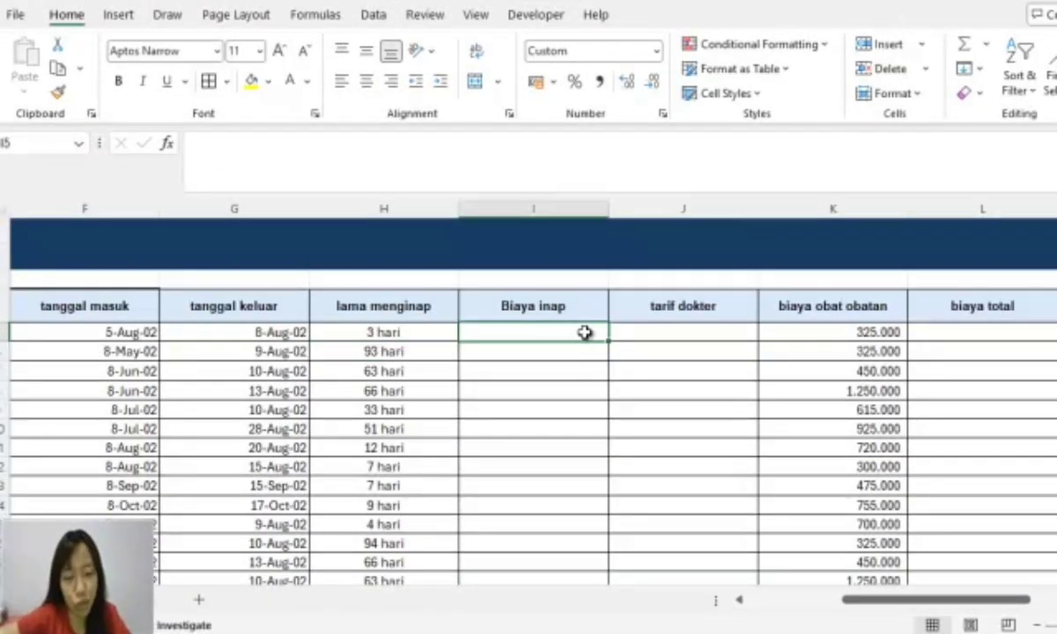
pyautogui.moveTo(684, 407); pyautogui.dragTo(1025, 410)
pyautogui.scroll(-4, 986, 424)
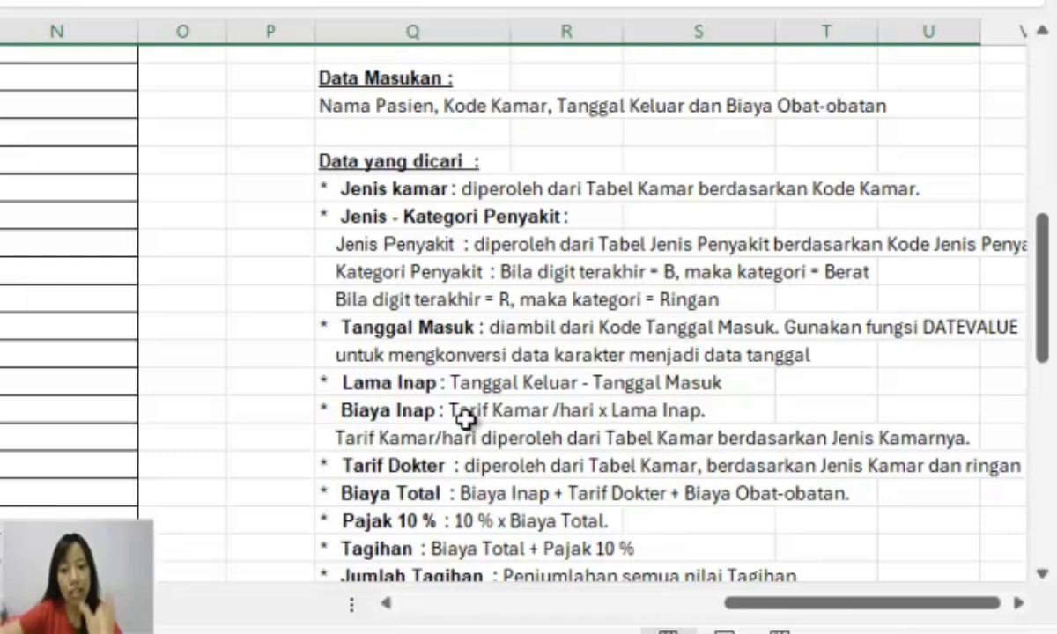
pyautogui.scroll(7, 201, 373)
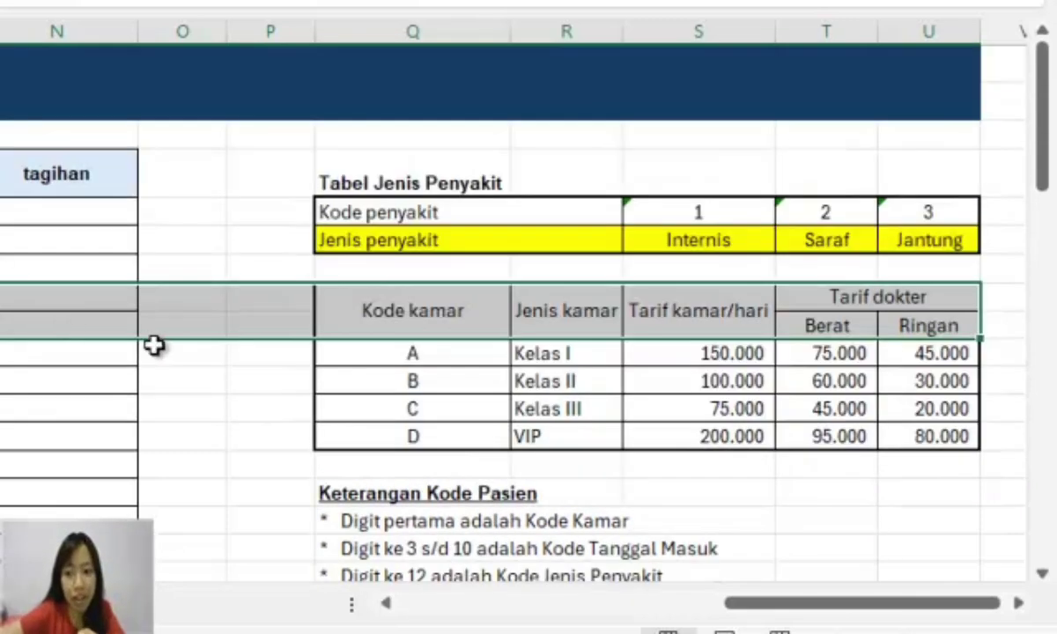
pyautogui.moveTo(711, 330); pyautogui.dragTo(696, 438)
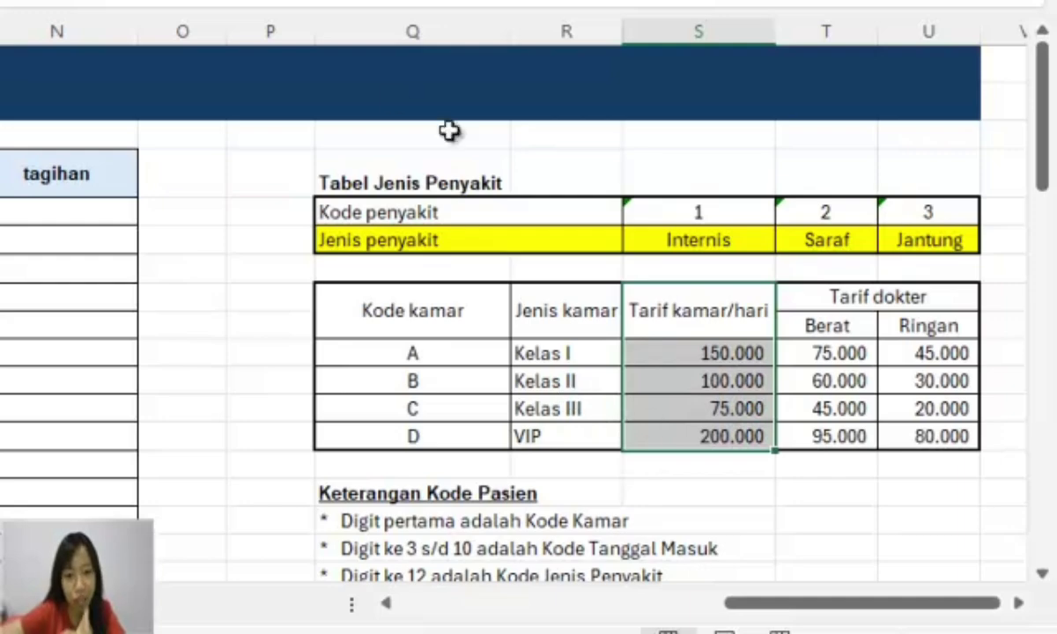
# - Hide columns K to P so the reference tables sit beside the tarif dokter column
pyautogui.click(283, 31)
pyautogui.moveTo(282, 31); pyautogui.dragTo(333, 191)
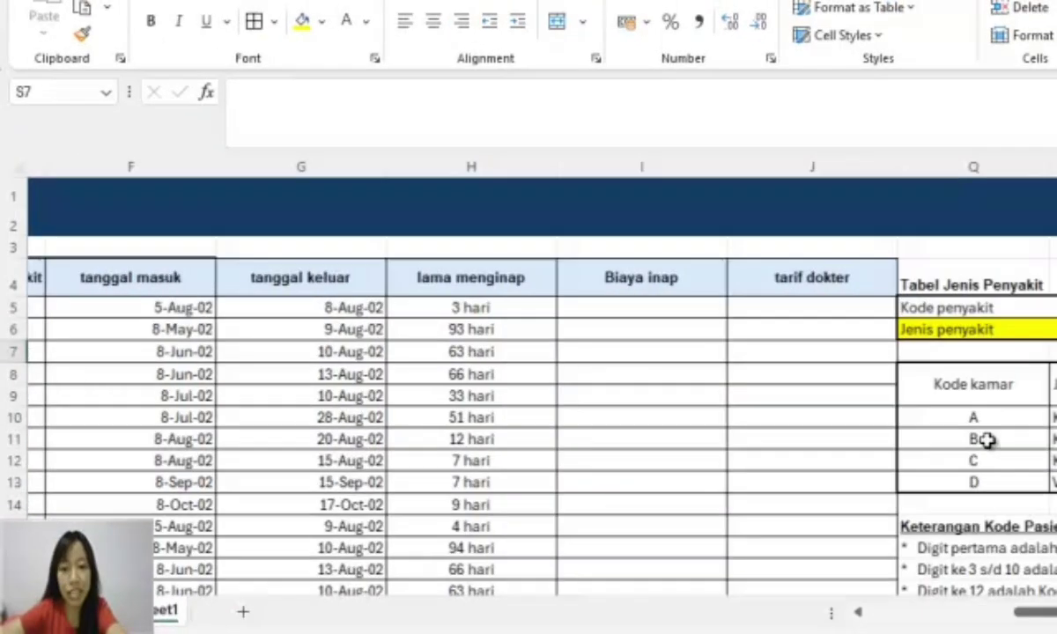
pyautogui.press('Right')
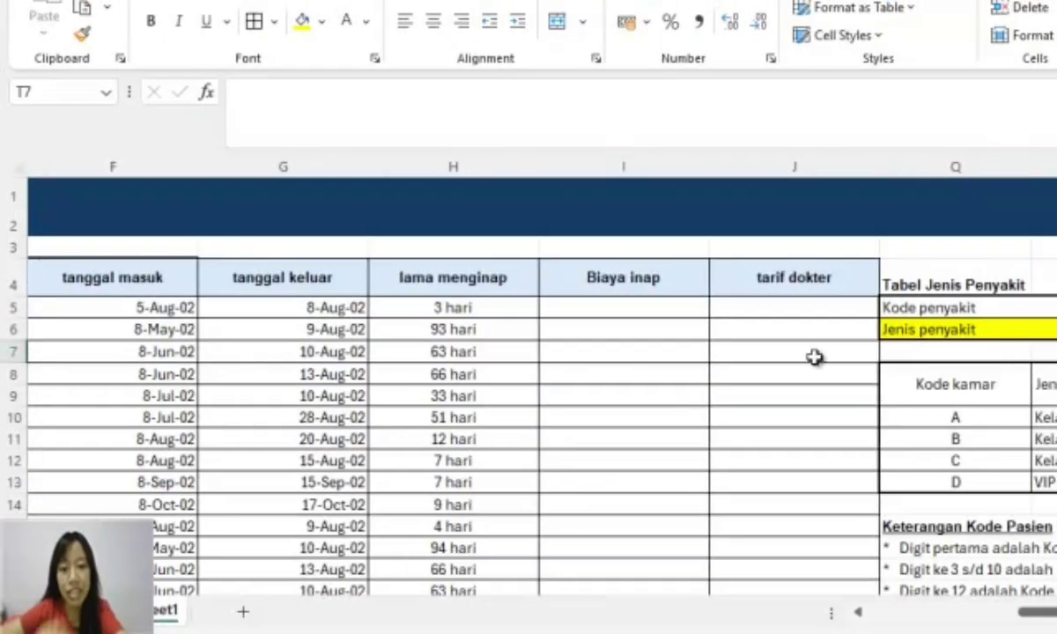
# - Start a VLOOKUP formula in I5, the first Biaya inap cell, with the jenis kamar in D5 as the lookup value
pyautogui.click(669, 305)
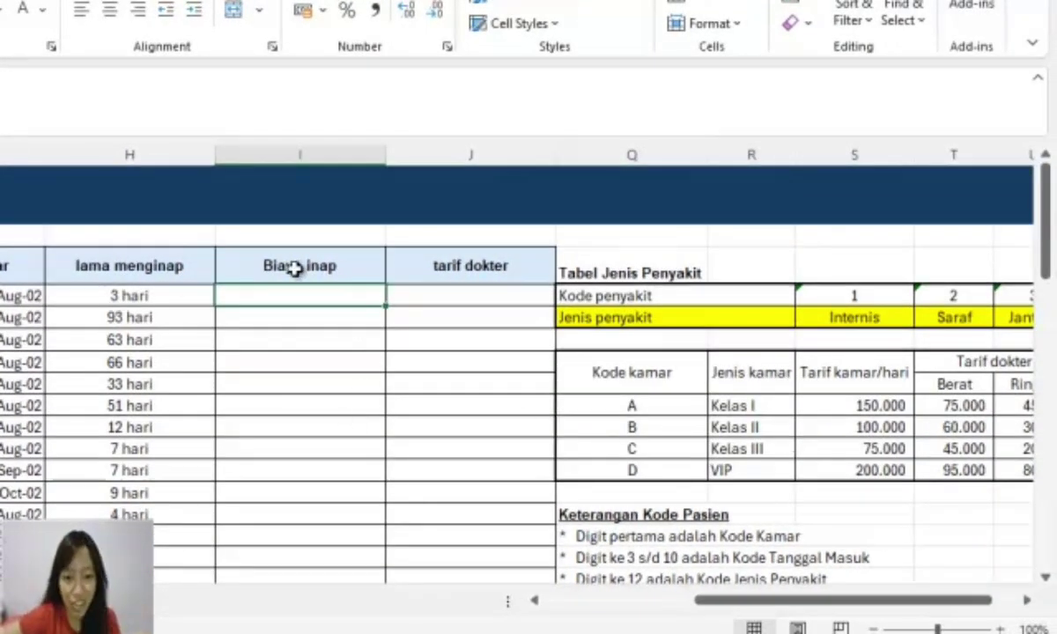
pyautogui.write('=vlookup(')
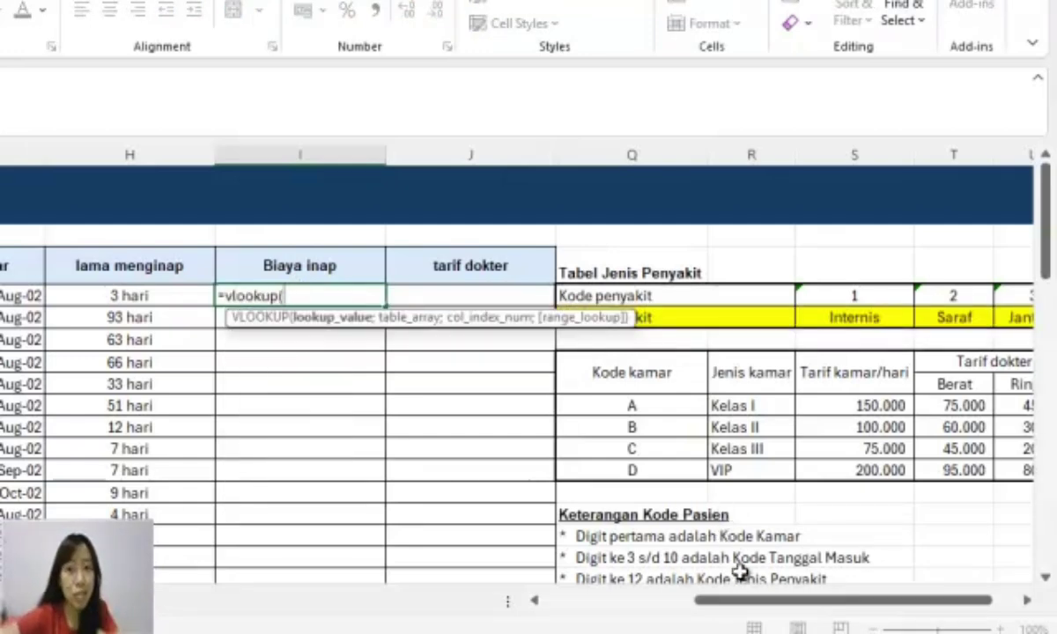
pyautogui.moveTo(763, 599); pyautogui.dragTo(887, 612)
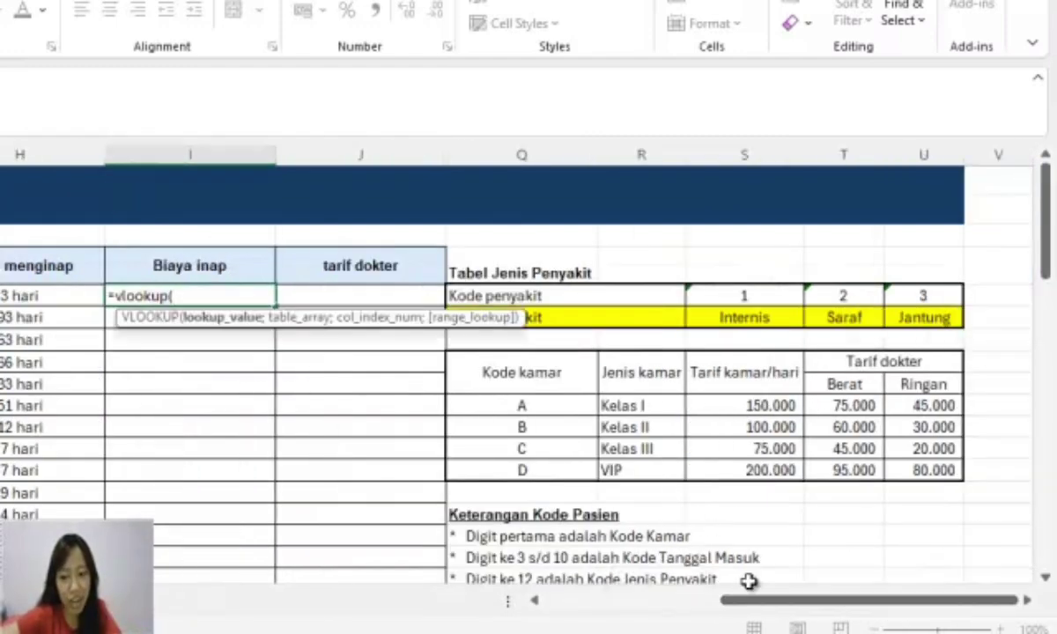
pyautogui.moveTo(754, 606); pyautogui.dragTo(615, 617)
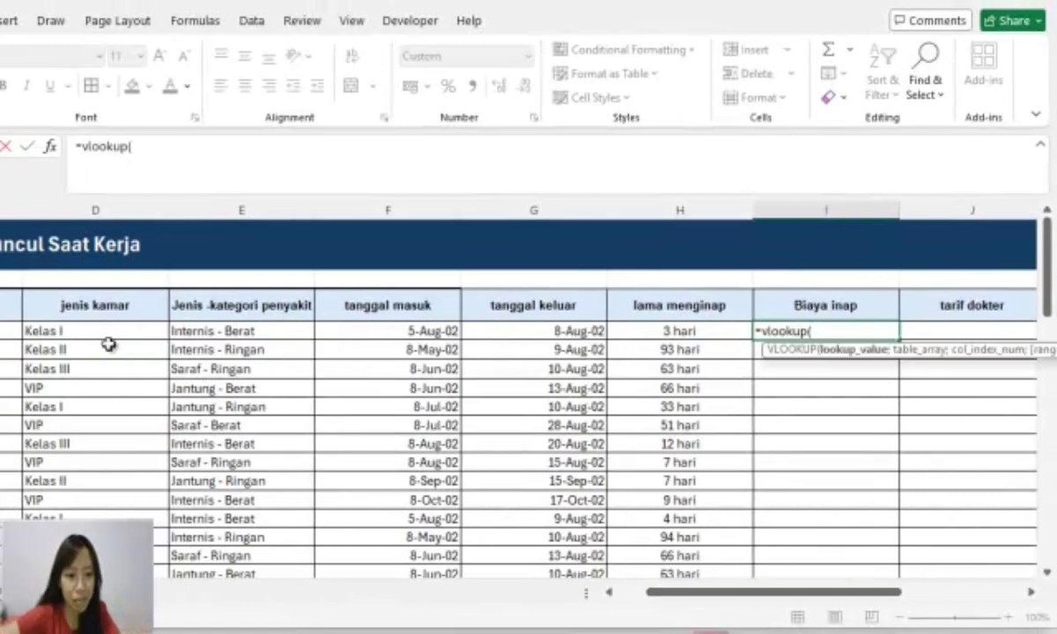
pyautogui.moveTo(708, 589); pyautogui.dragTo(857, 557)
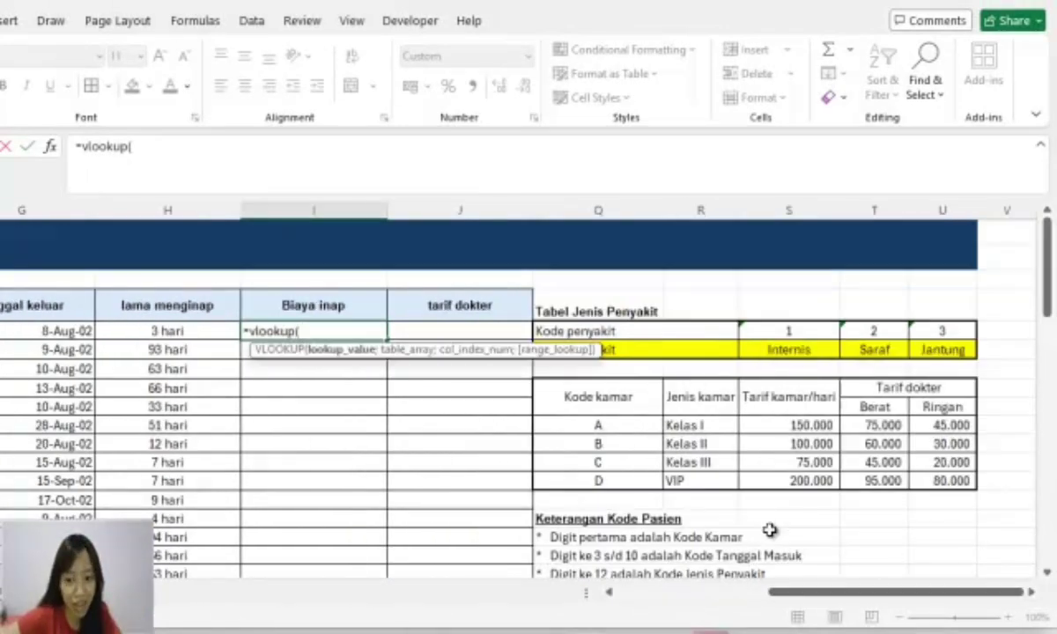
pyautogui.moveTo(802, 595); pyautogui.dragTo(681, 596)
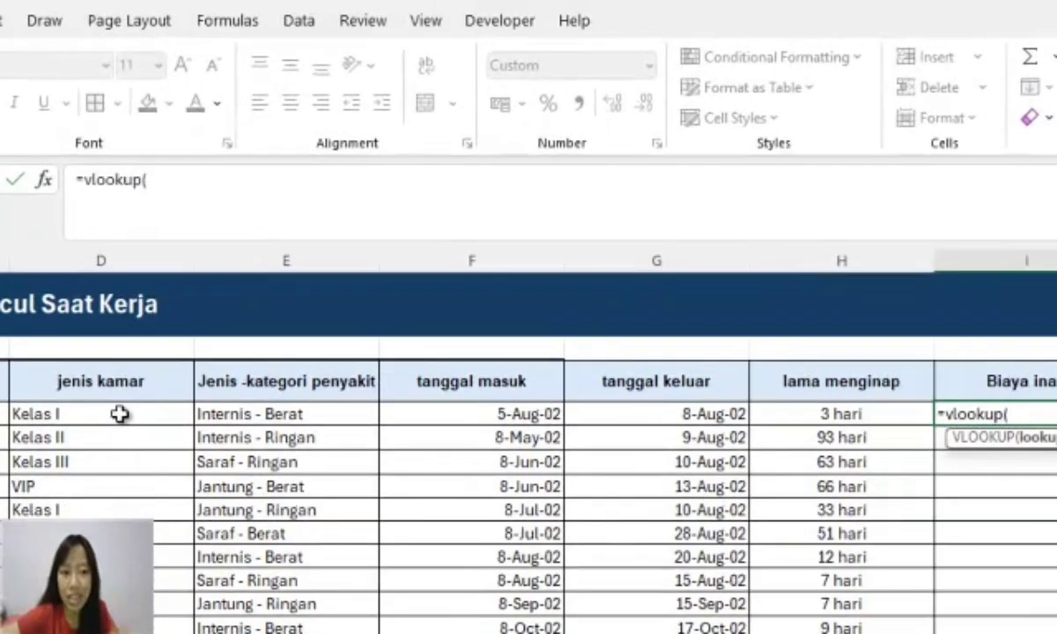
pyautogui.click(110, 332)
pyautogui.click(255, 212)
pyautogui.write(';')
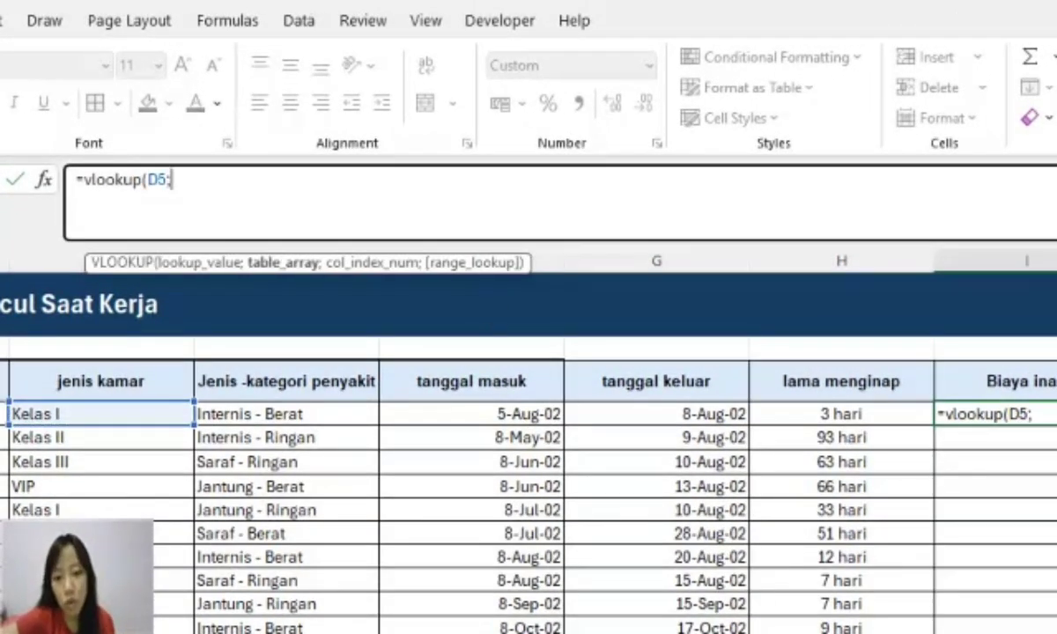
# - Use the Jenis kamar and Tarif kamar/hari columns as the lookup table, locked as $R$10:$S$13
pyautogui.hscroll(4, 529, 485)
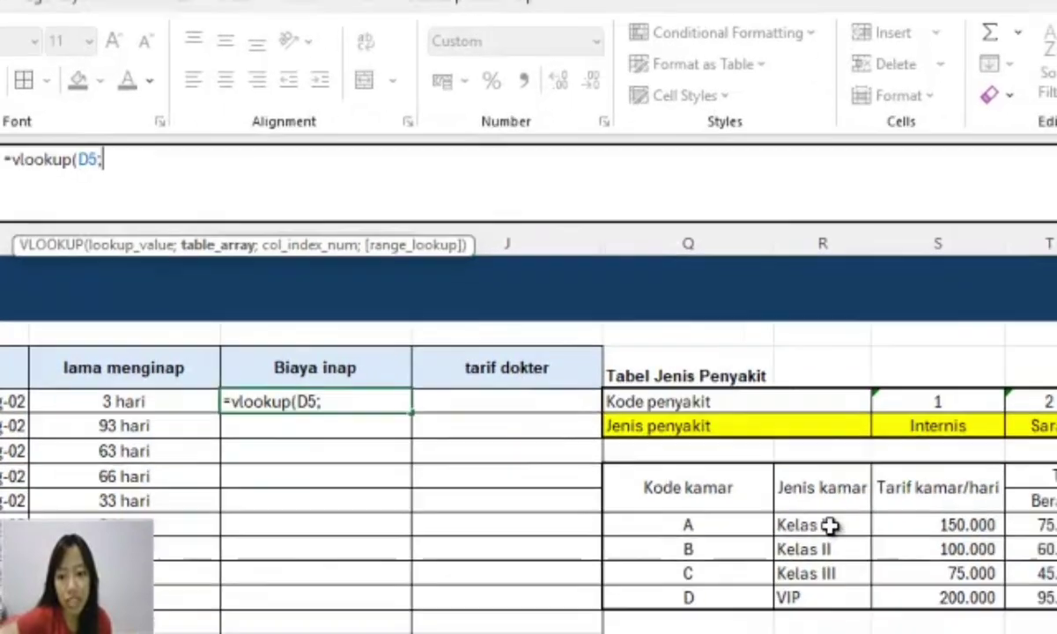
pyautogui.click(834, 509)
pyautogui.moveTo(605, 482); pyautogui.dragTo(700, 562)
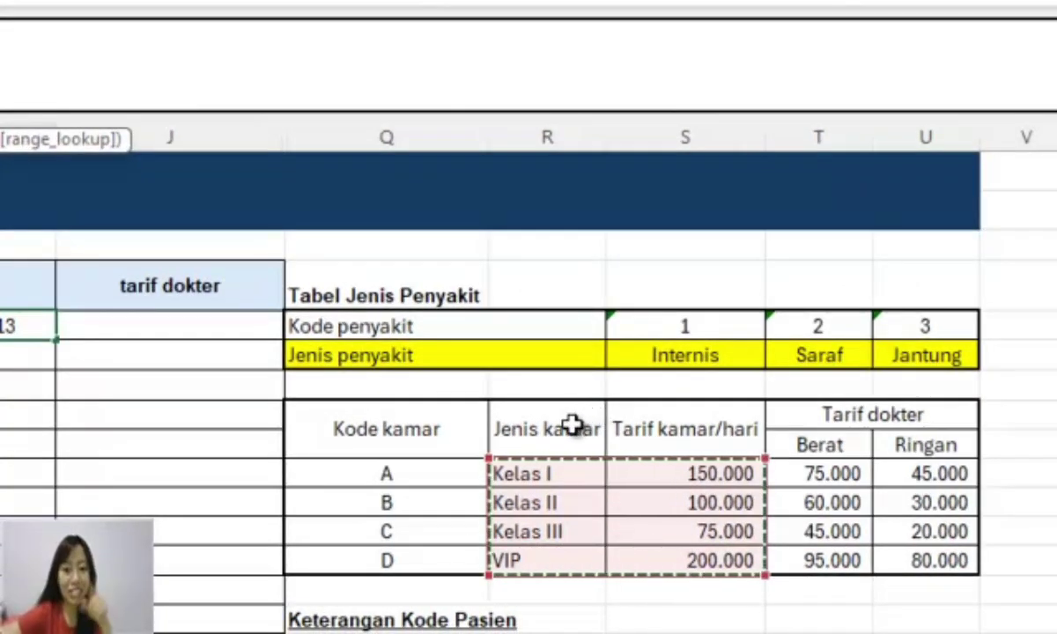
pyautogui.moveTo(385, 467); pyautogui.dragTo(698, 557)
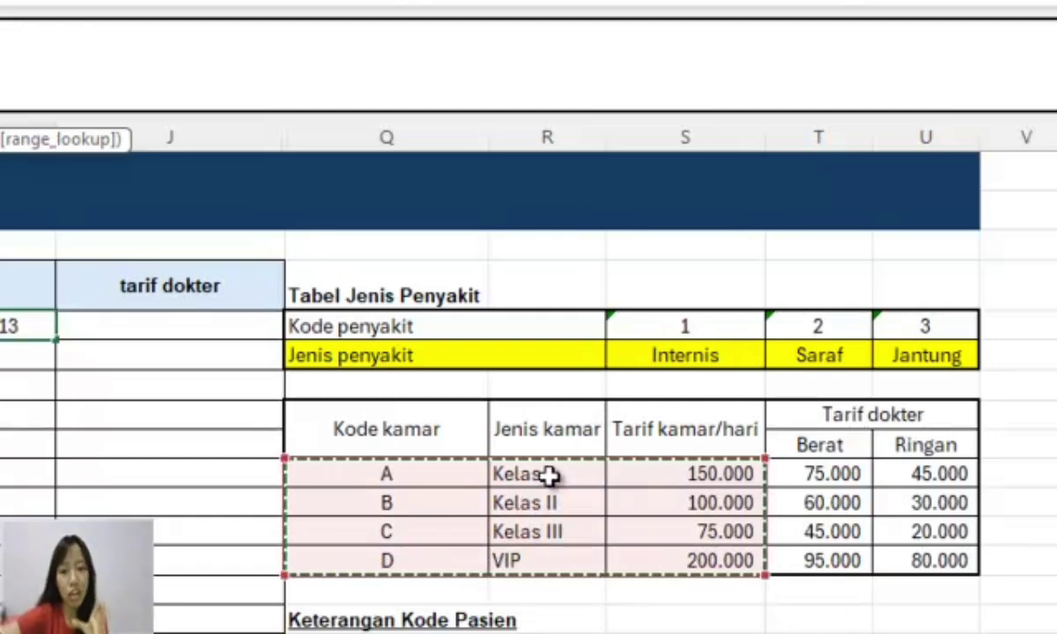
pyautogui.moveTo(549, 475); pyautogui.dragTo(692, 566)
pyautogui.hscroll(-5, 529, 397)
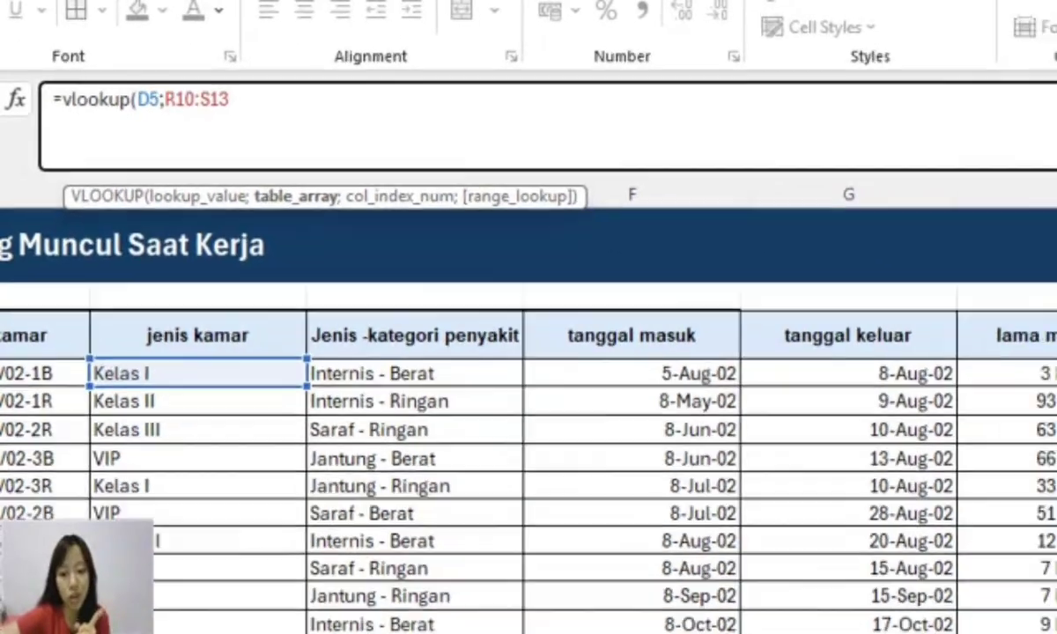
pyautogui.hscroll(5, 797, 612)
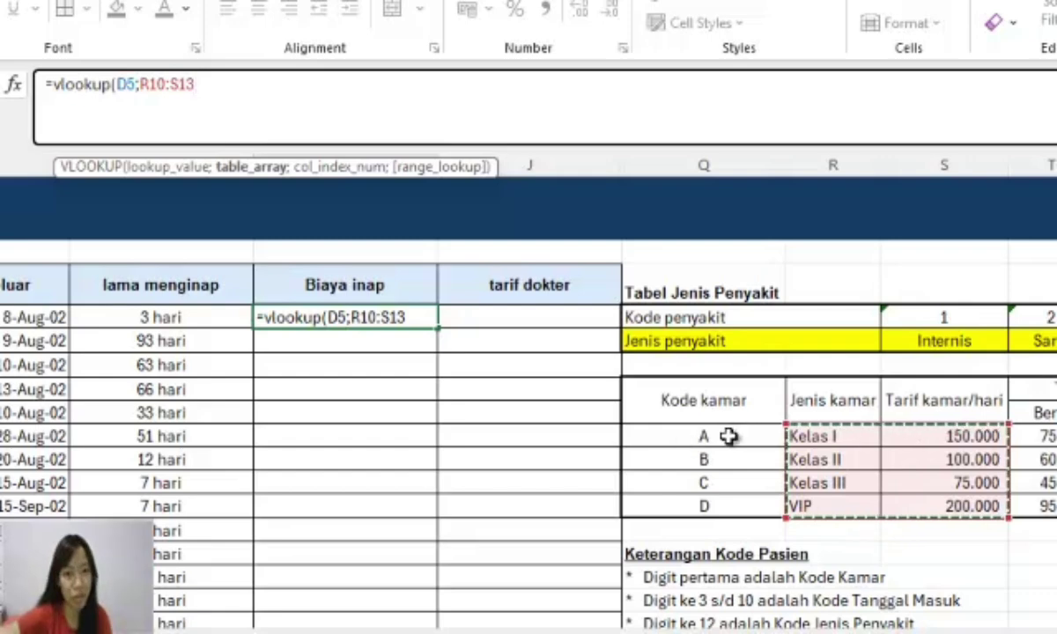
pyautogui.press('F4')
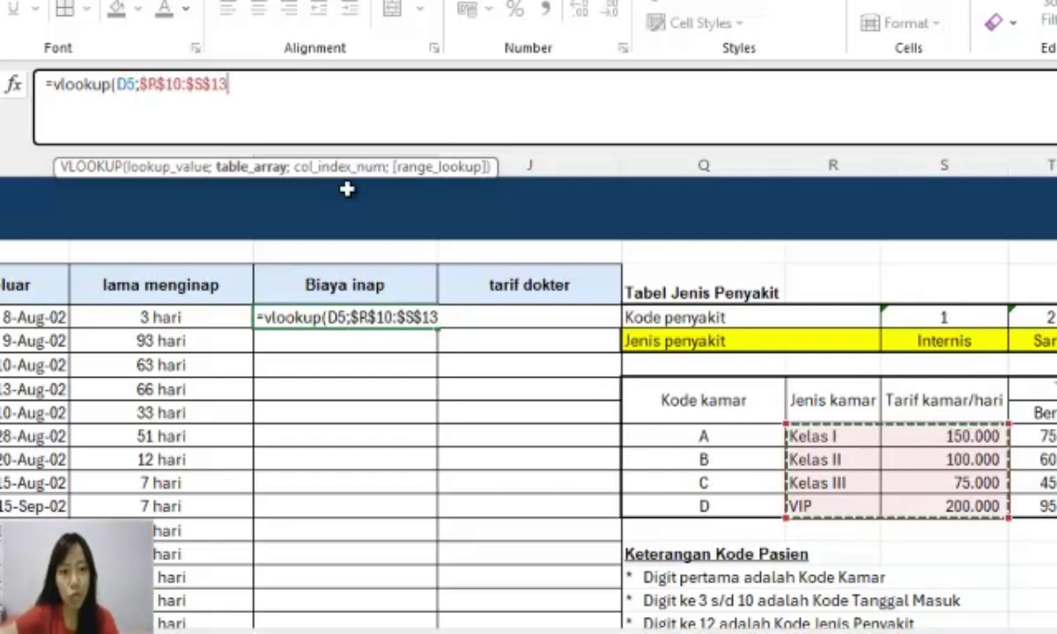
# - Complete the I5 VLOOKUP with column index 2 and exact match 0
pyautogui.write(';2')
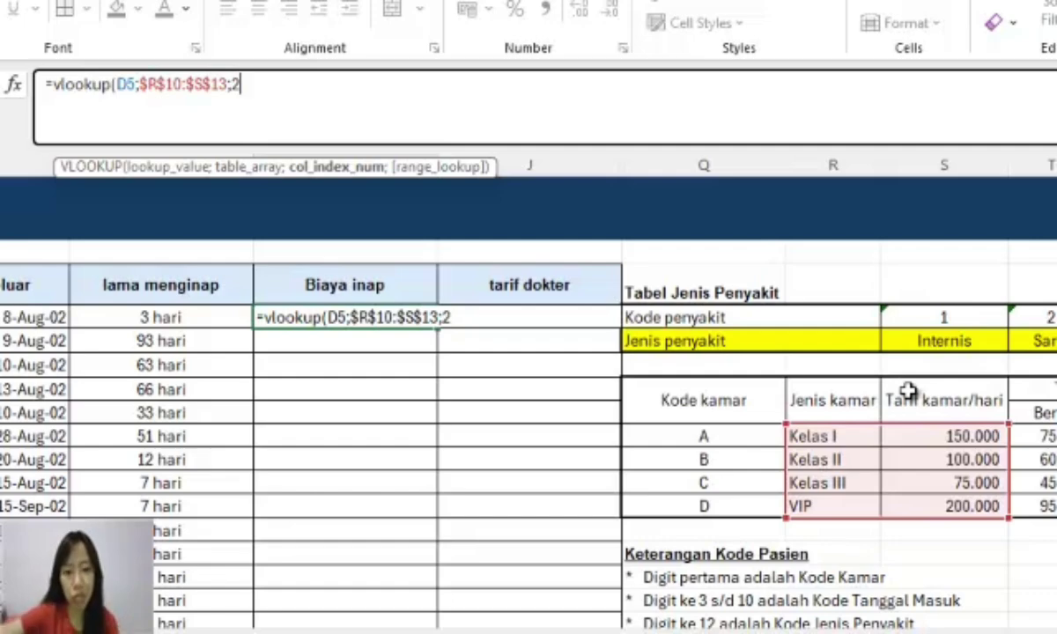
pyautogui.write(';')
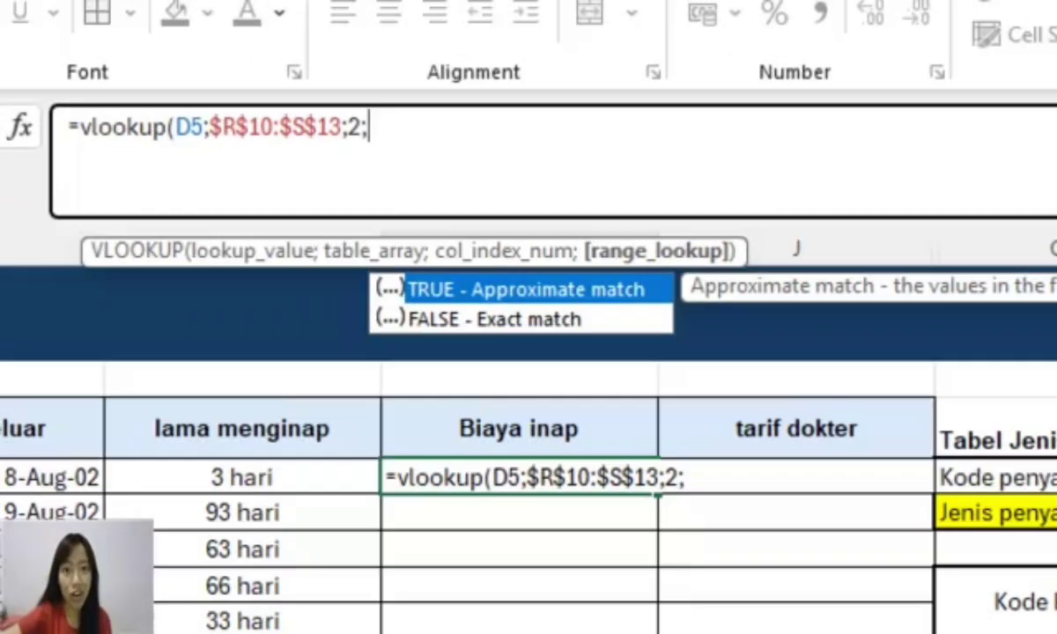
pyautogui.write('0')
pyautogui.press('Return')
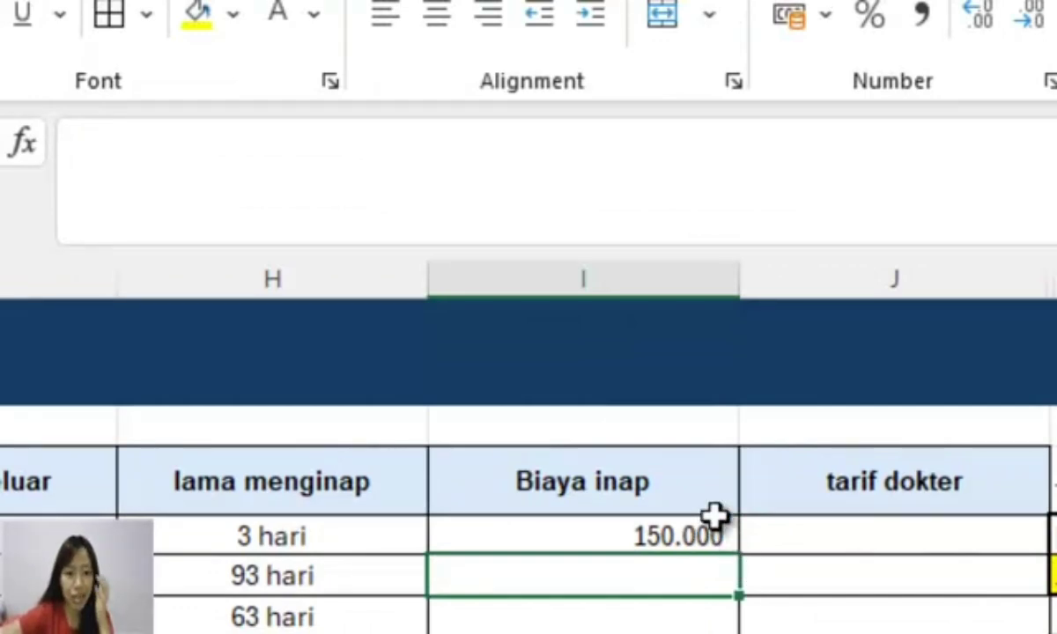
# - Multiply the I5 lookup by lama menginap in H5 and fill the formula down the Biaya inap column
pyautogui.click(491, 528)
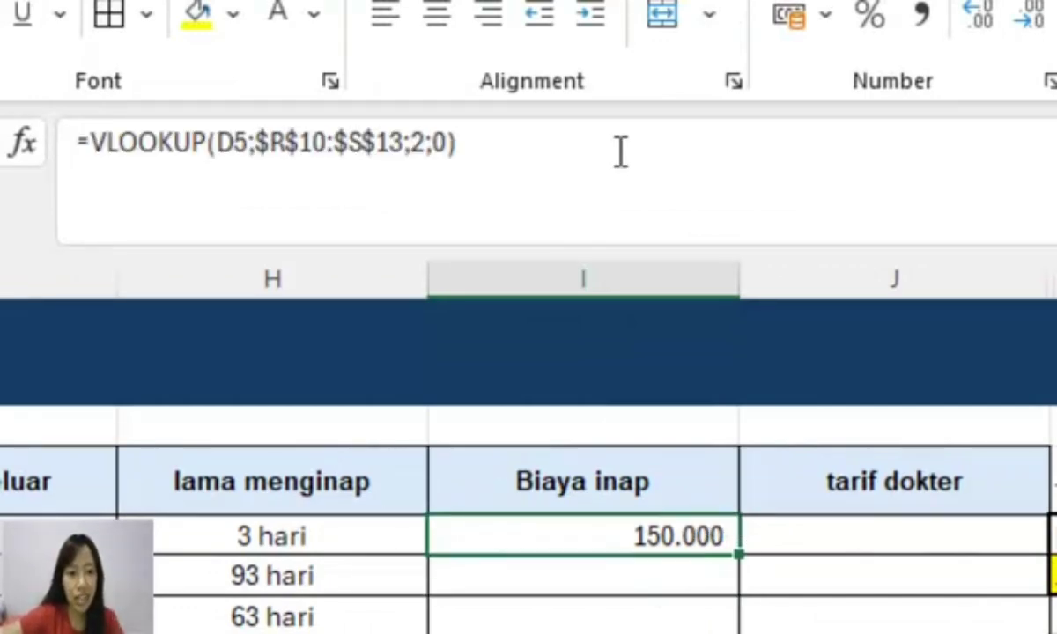
pyautogui.click(621, 150)
pyautogui.write('*')
pyautogui.click(375, 537)
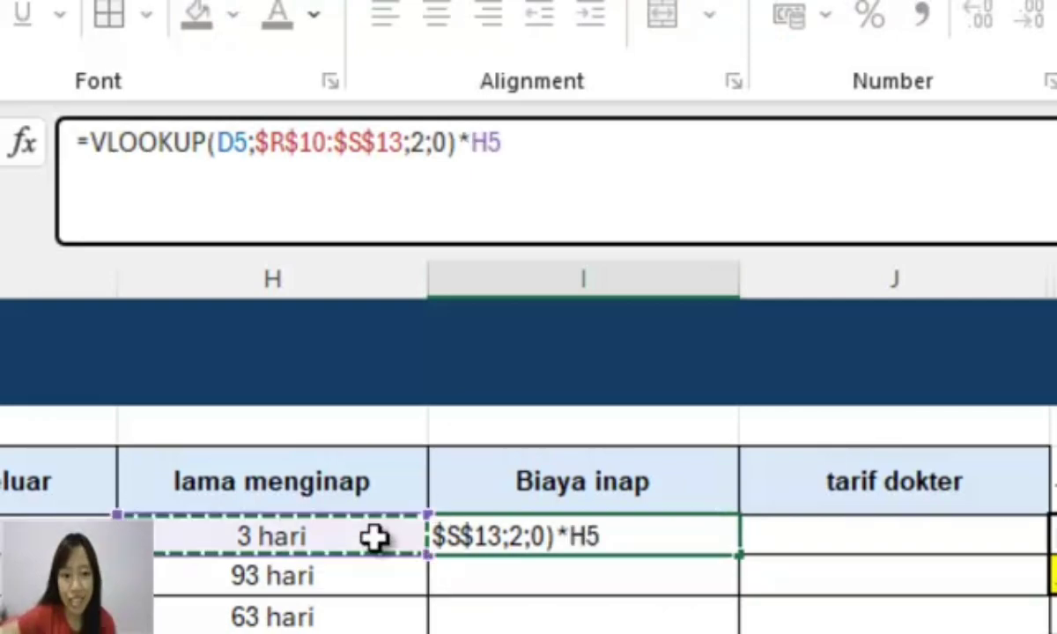
pyautogui.press('Return')
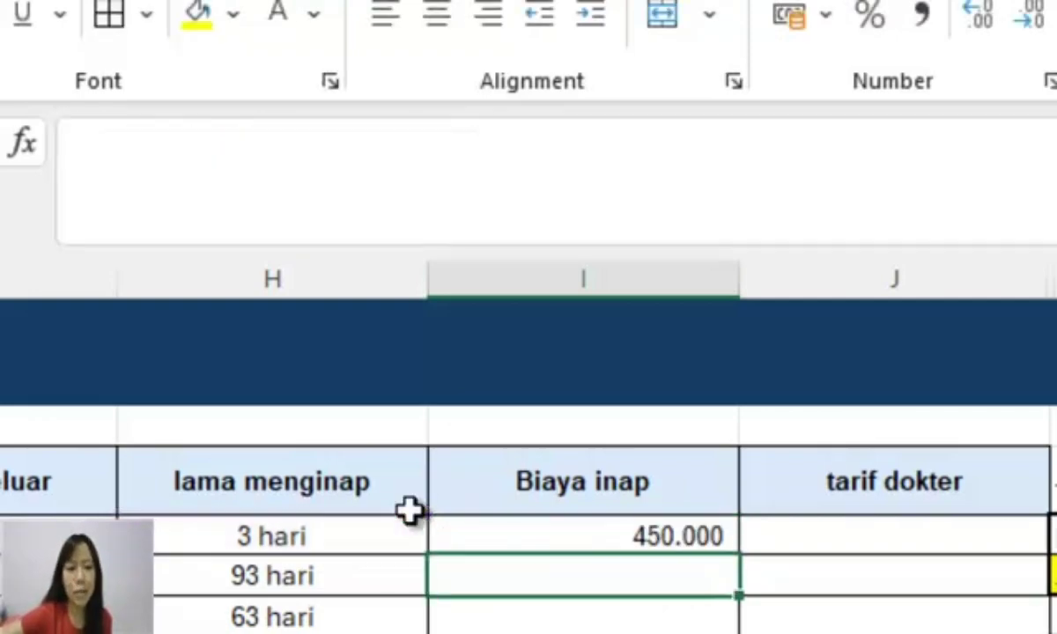
pyautogui.click(661, 539)
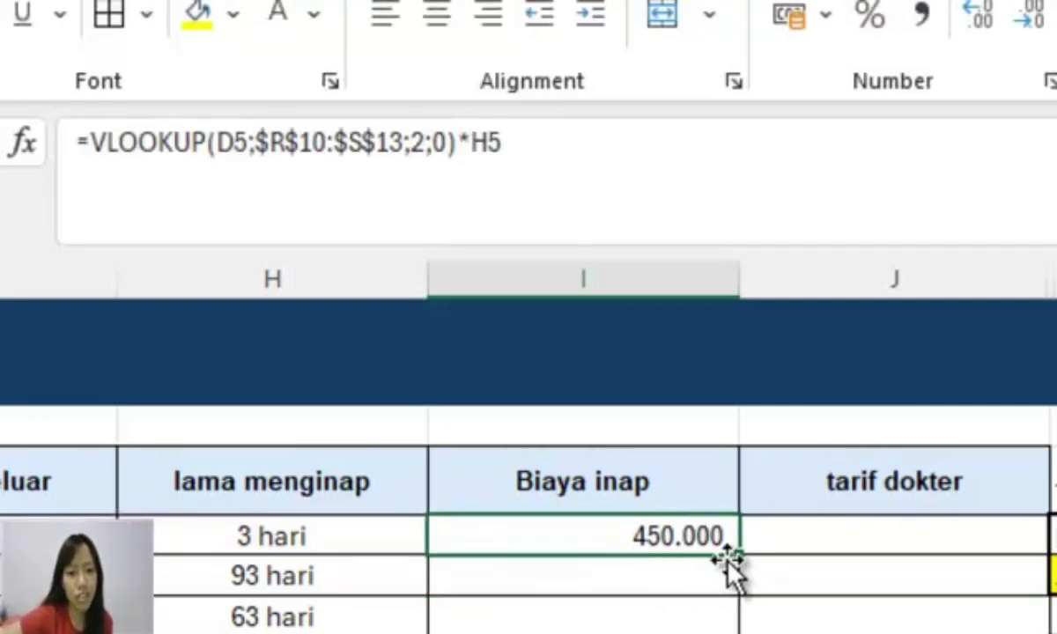
pyautogui.doubleClick(740, 554)
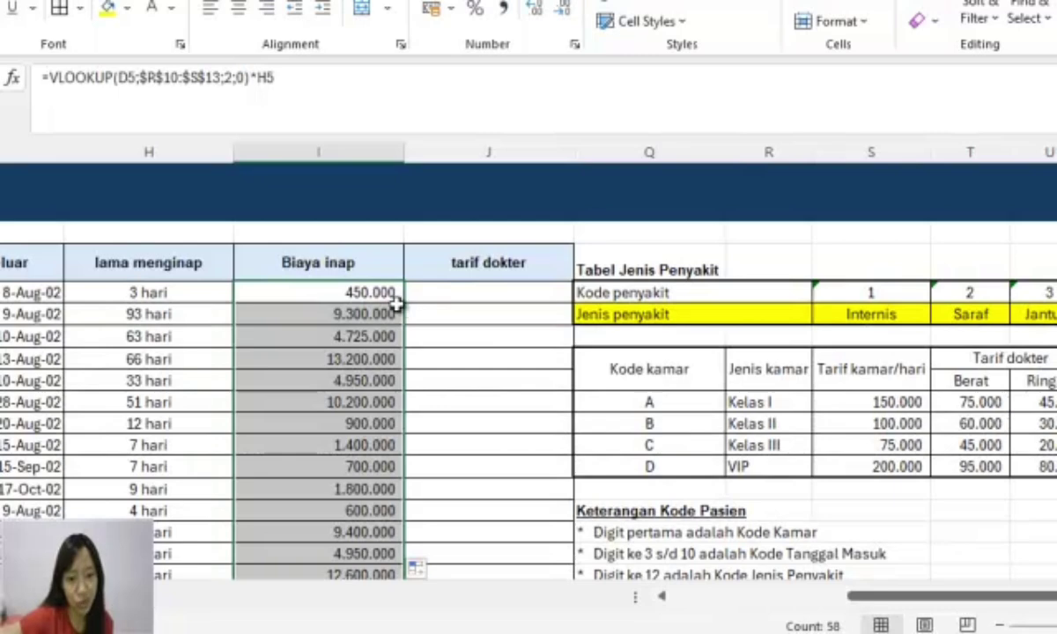
# - Start a VLOOKUP formula in J5, the first tarif dokter cell, with the jenis kamar in D5 as the lookup value
pyautogui.click(453, 289)
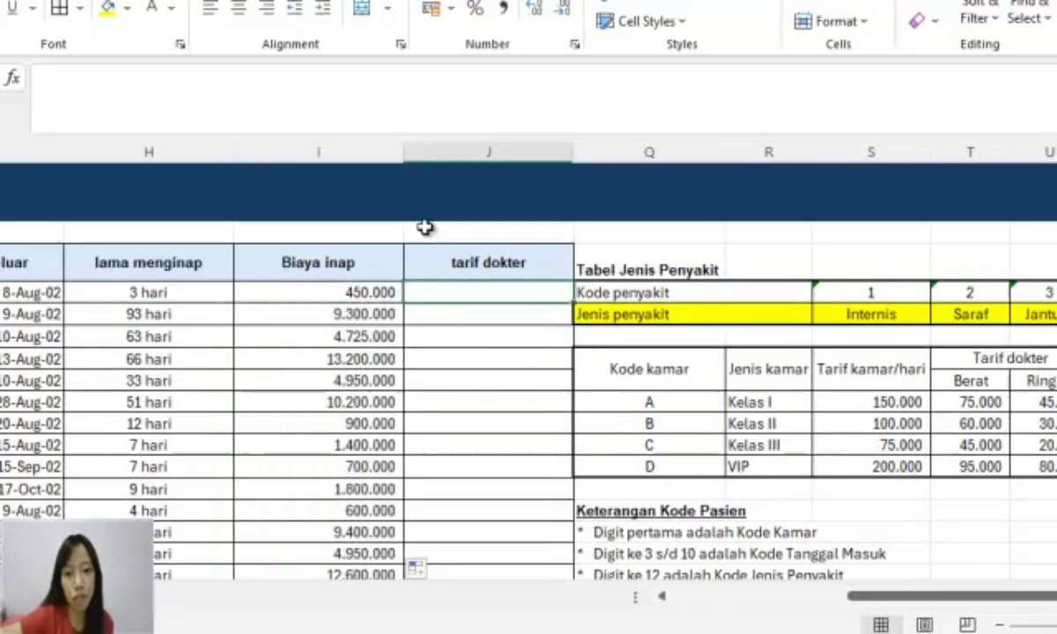
pyautogui.moveTo(1044, 401); pyautogui.dragTo(995, 467)
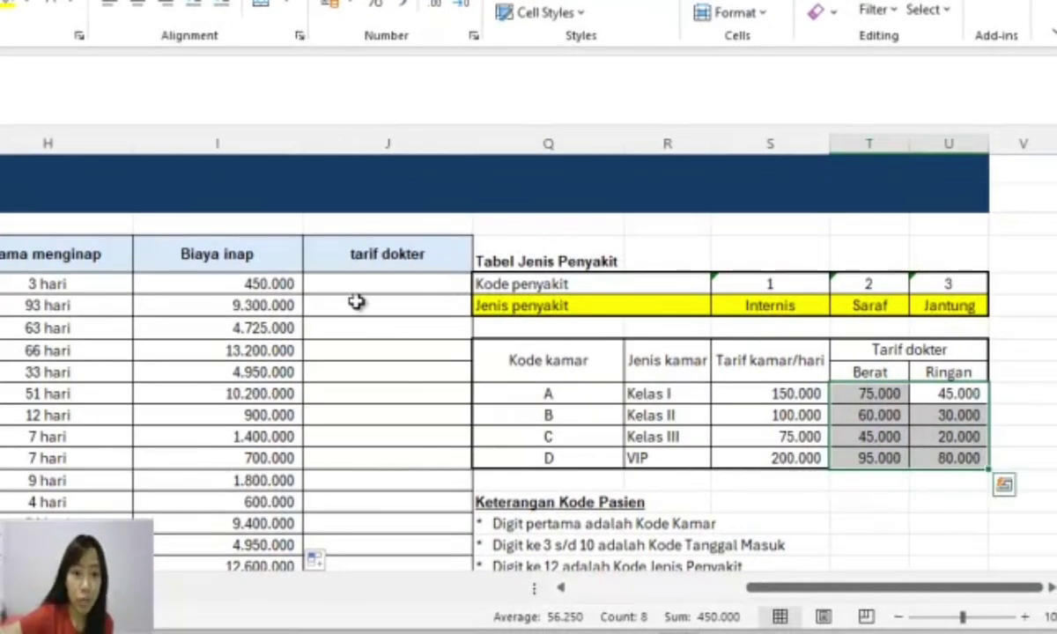
pyautogui.click(435, 282)
pyautogui.write('=vlookup')
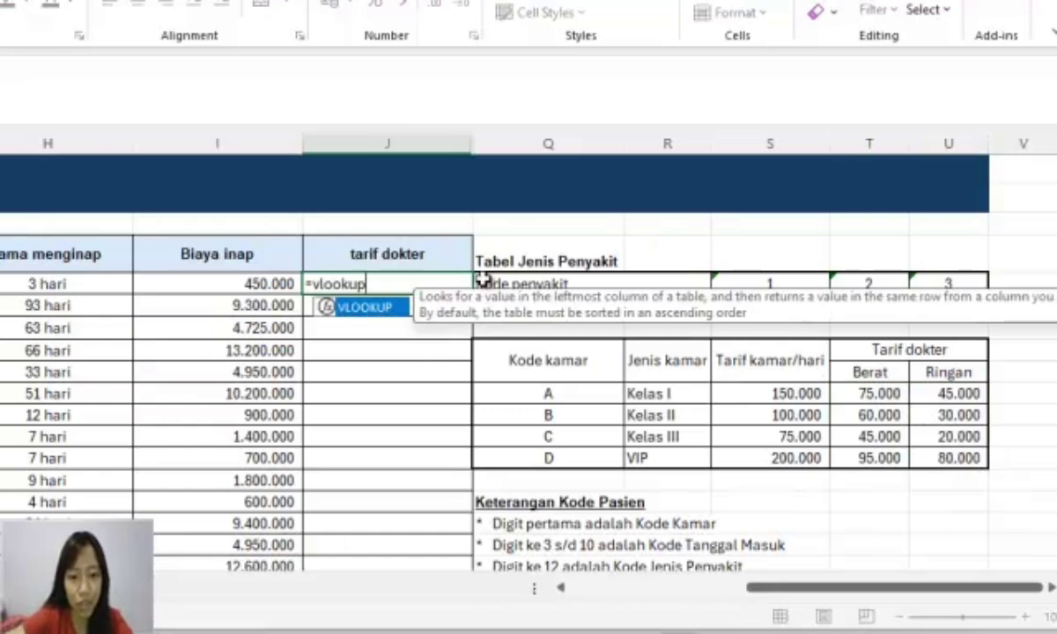
pyautogui.write('(')
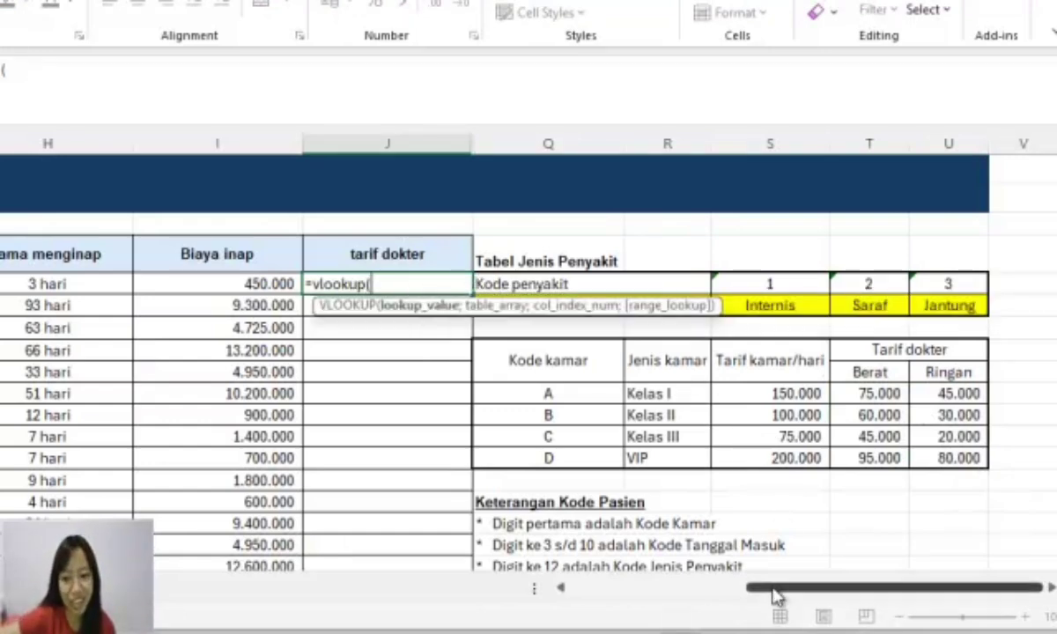
pyautogui.moveTo(775, 596); pyautogui.dragTo(639, 604)
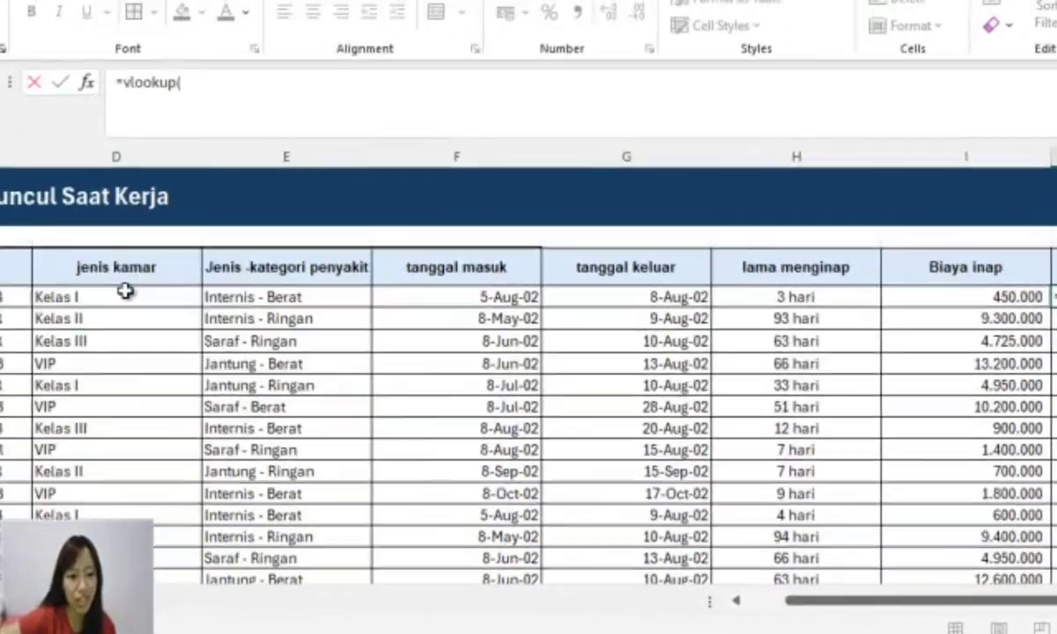
pyautogui.click(206, 299)
pyautogui.moveTo(930, 607); pyautogui.dragTo(1056, 607)
pyautogui.click(570, 115)
pyautogui.write(';')
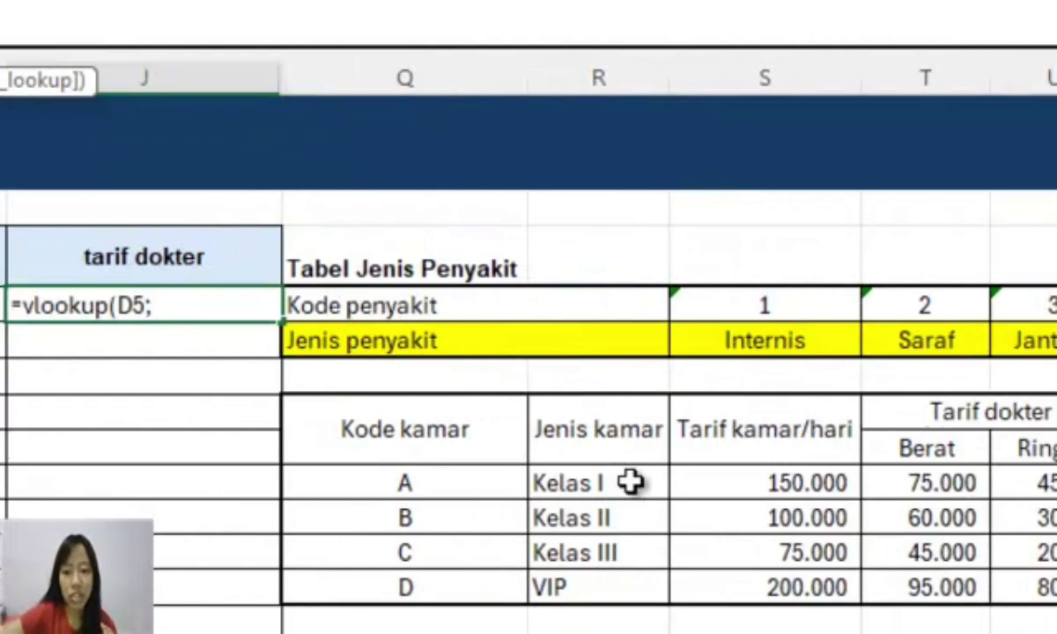
# - Set the J5 lookup table to the room table from Jenis kamar through Tarif dokter Ringan, locked as $R$10:$U$13
pyautogui.moveTo(632, 484); pyautogui.dragTo(891, 542)
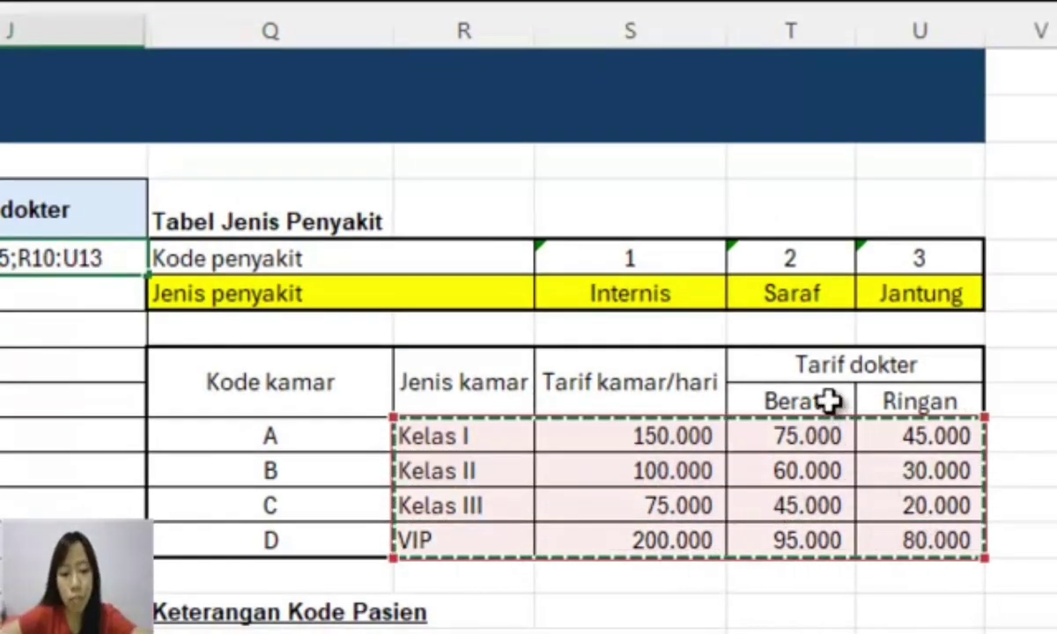
pyautogui.press('F4')
pyautogui.write(';')
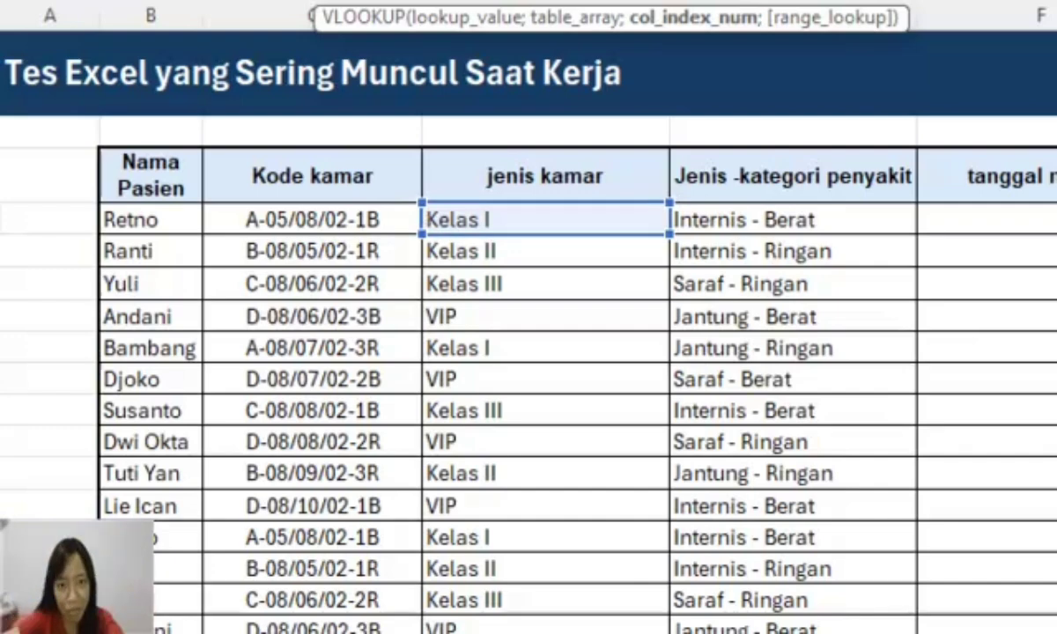
# - Nest an IF as the J5 column index, testing whether the last character of kode kamar C5 equals "b" using RIGHT(C5;1)
pyautogui.write('if(')
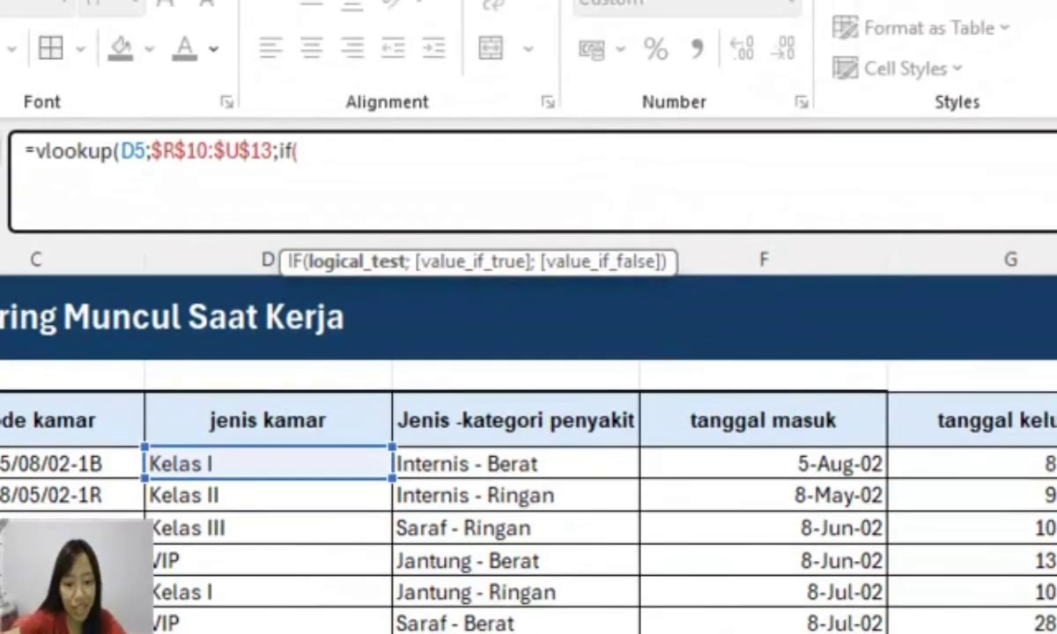
pyautogui.write('right')
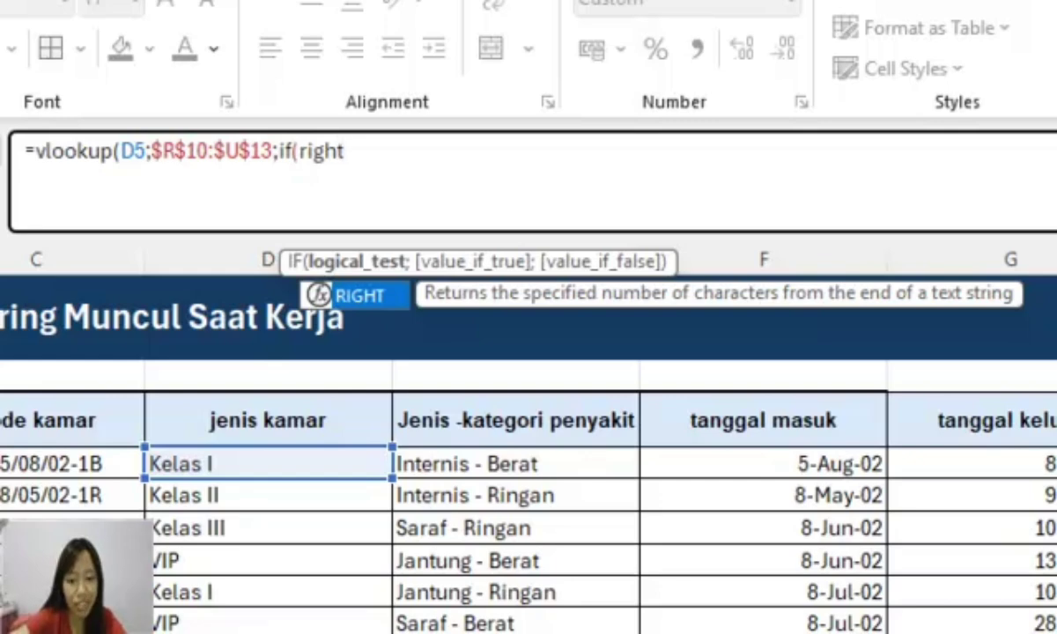
pyautogui.write('(')
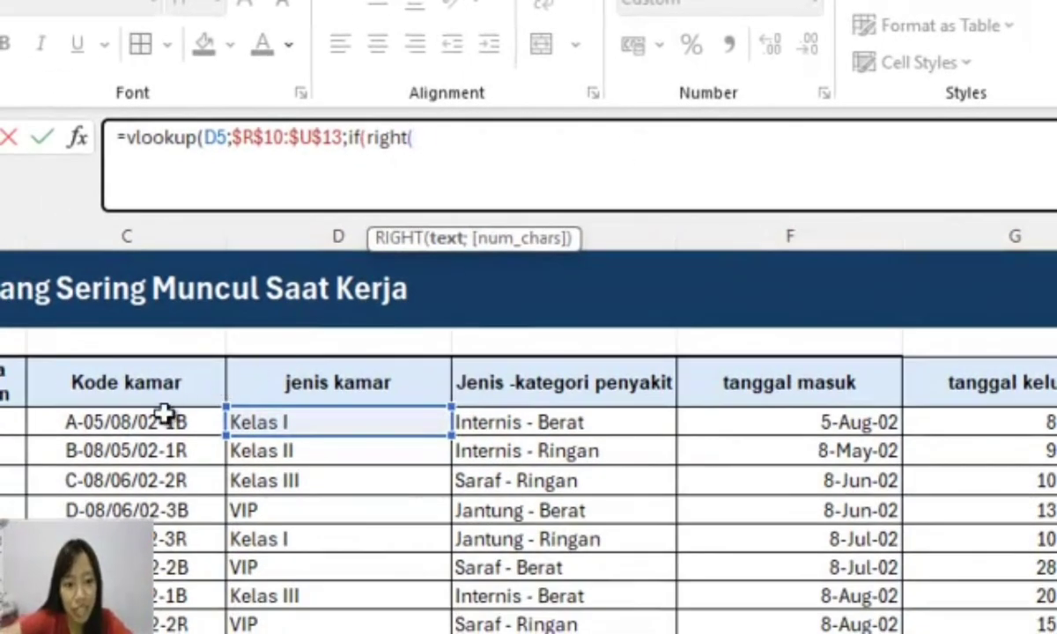
pyautogui.click(164, 413)
pyautogui.write(';')
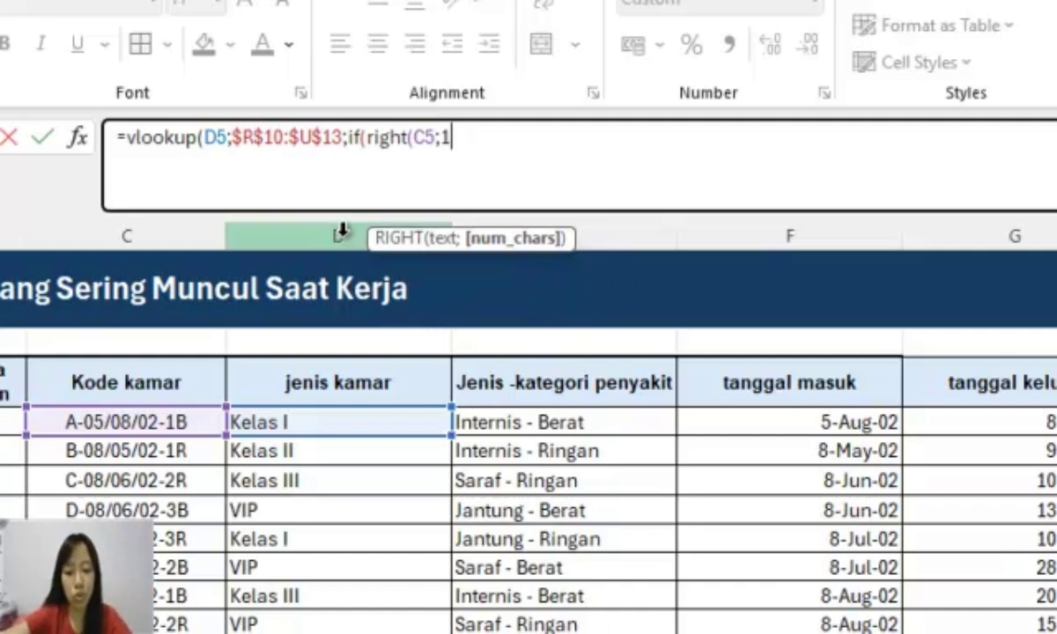
pyautogui.write('1)="b')
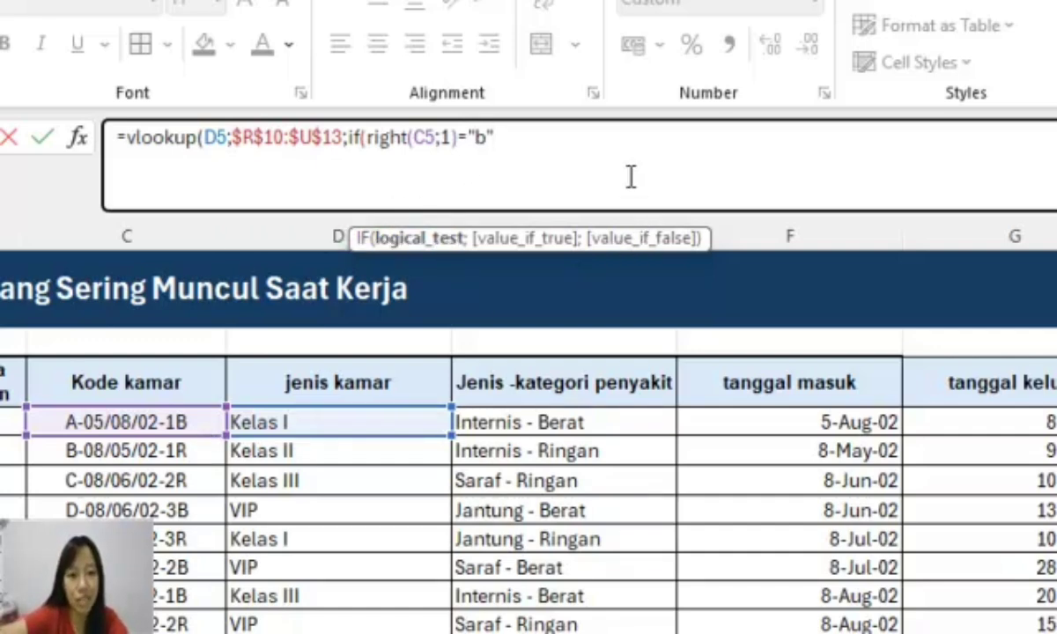
pyautogui.write('";')
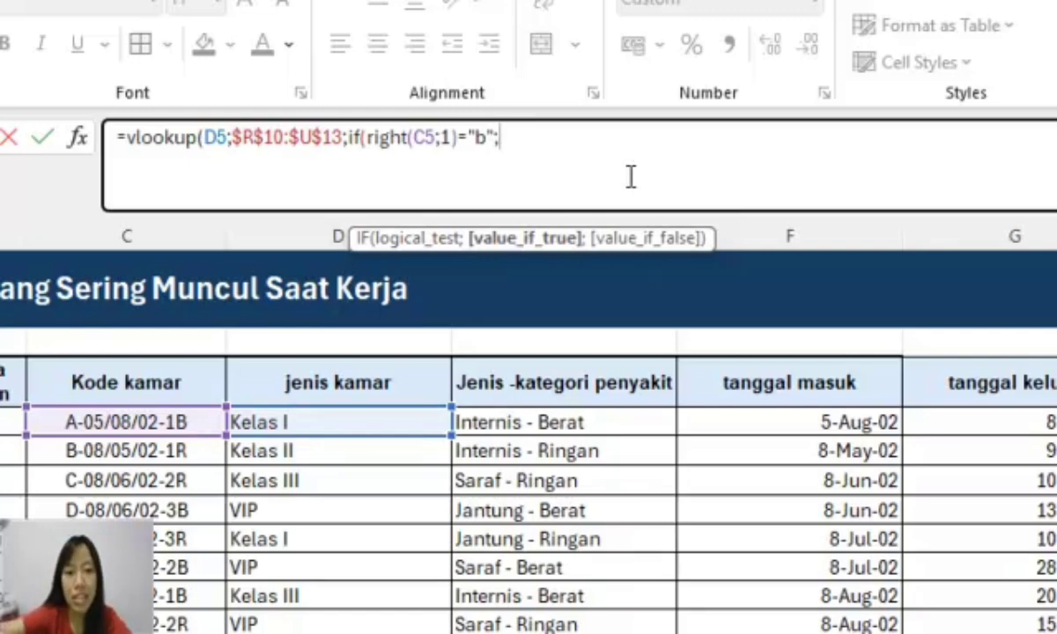
# - Complete the J5 formula so the IF returns column 3 or otherwise 4, with exact match 0, and accept the closing-parenthesis correction
pyautogui.hscroll(10, 529, 440)
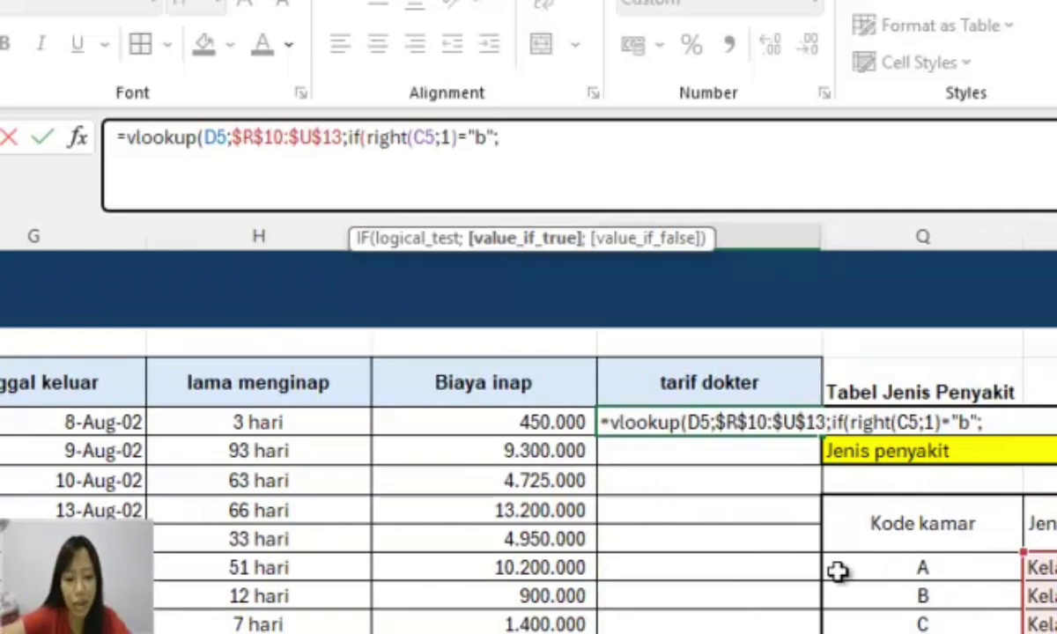
pyautogui.write('3;')
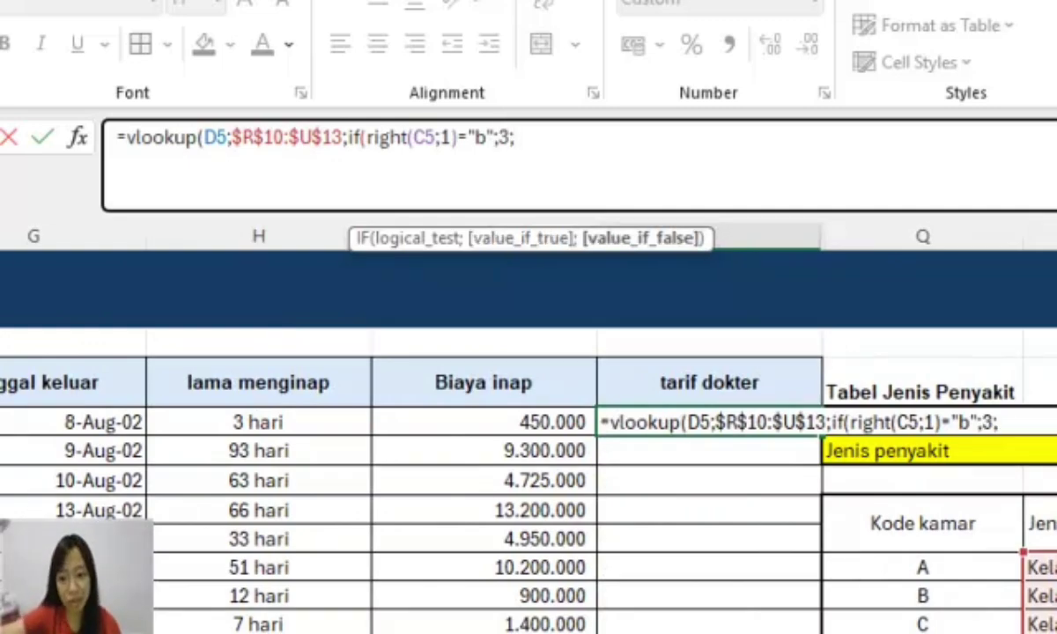
pyautogui.hscroll(-10, 529, 440)
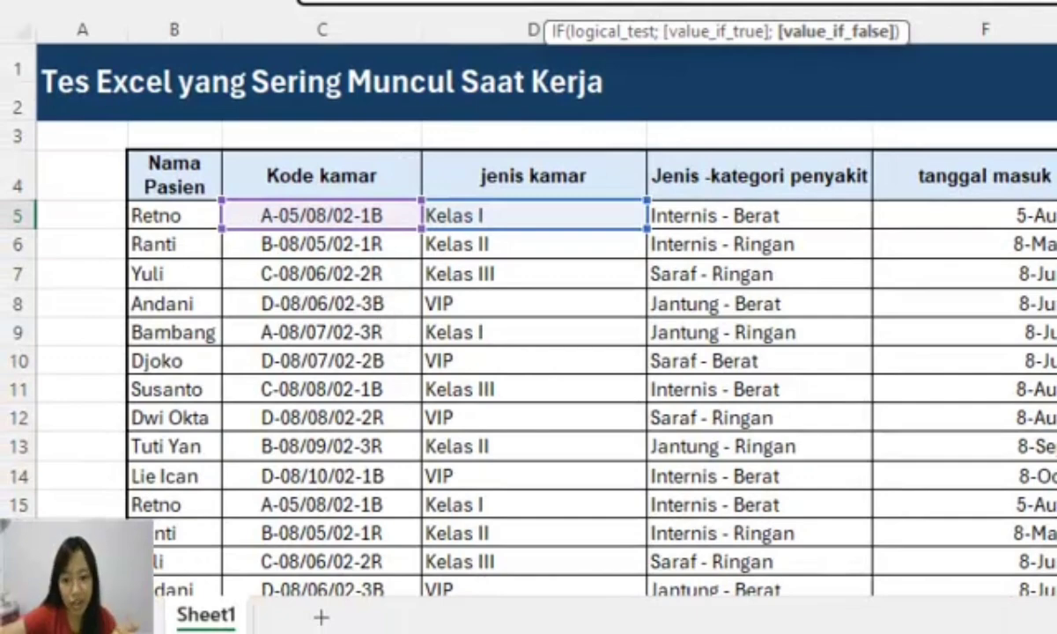
pyautogui.hscroll(8, 528, 397)
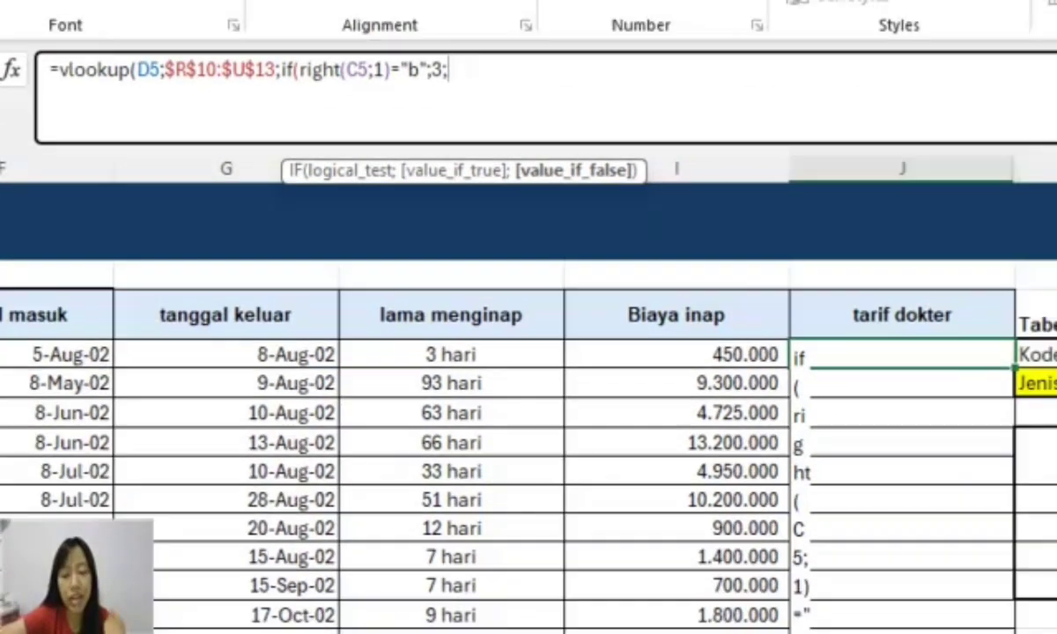
pyautogui.hscroll(1, 529, 396)
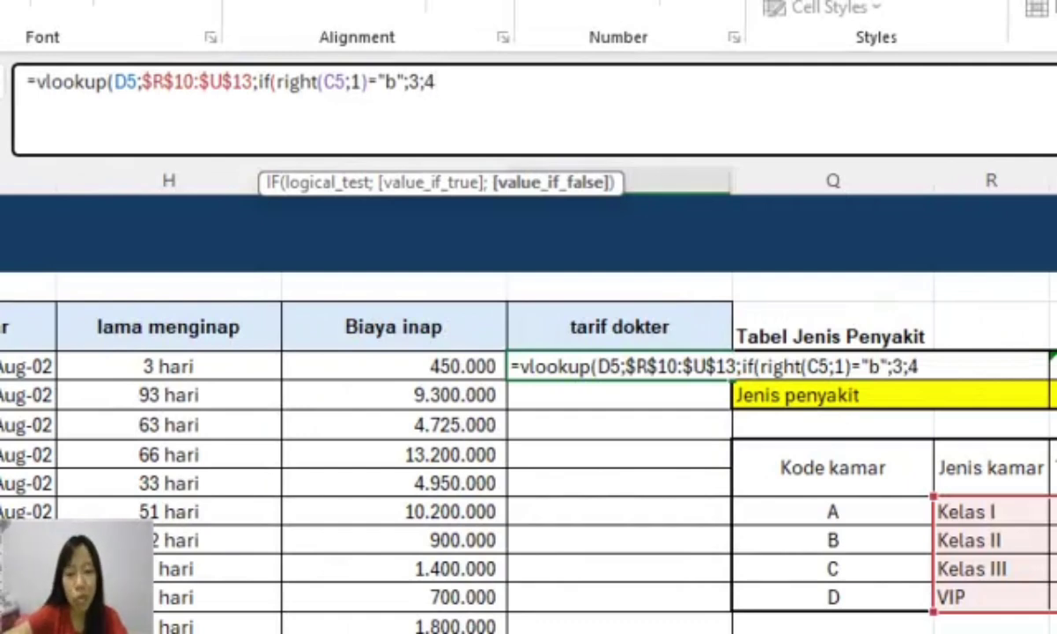
pyautogui.write(')')
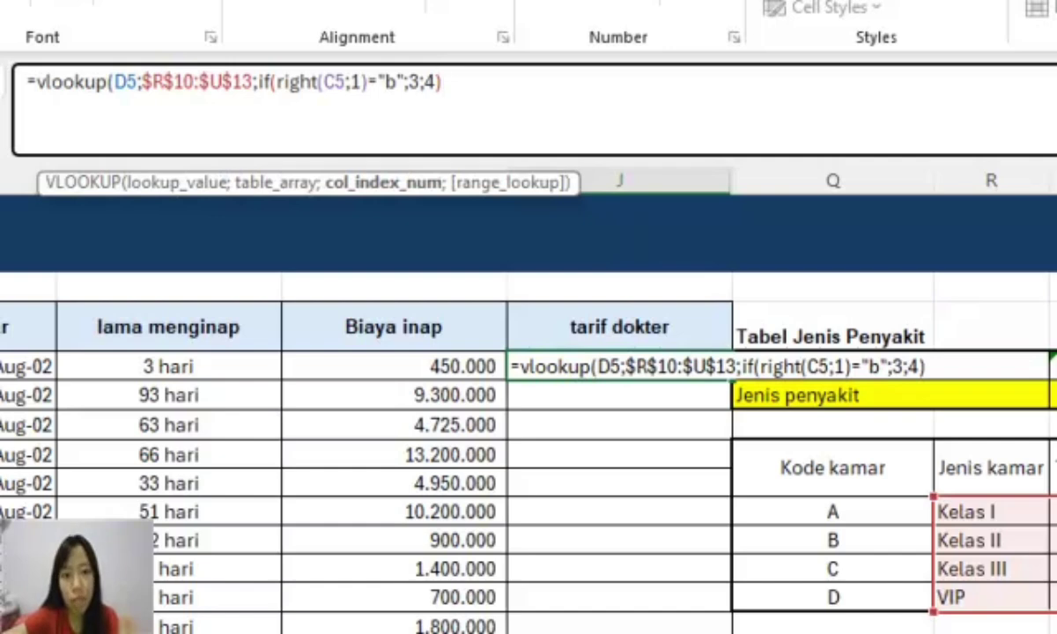
pyautogui.write(';0')
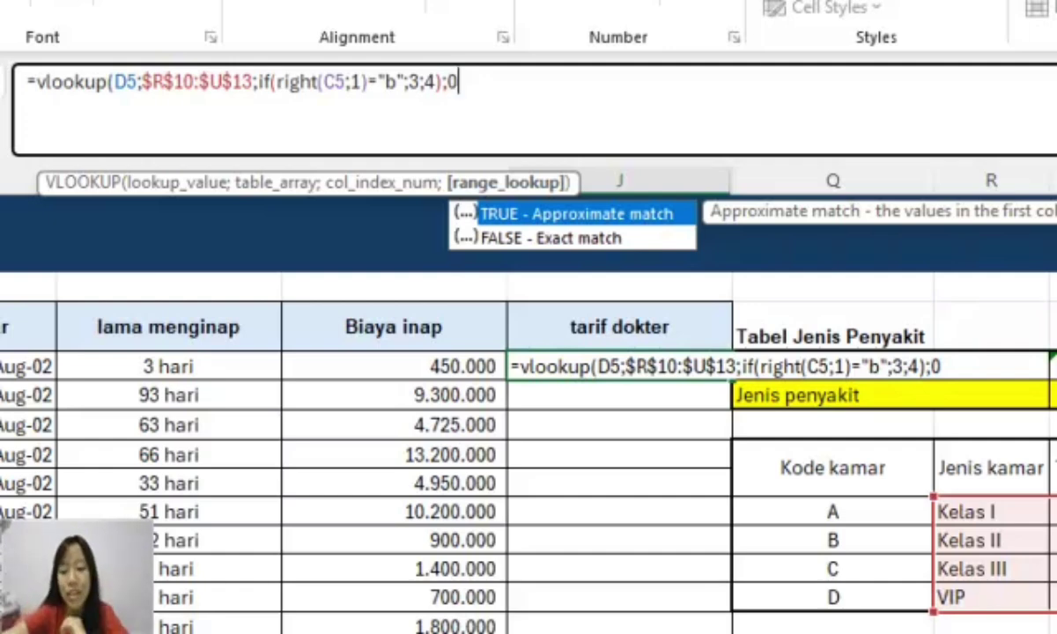
pyautogui.press('Return')
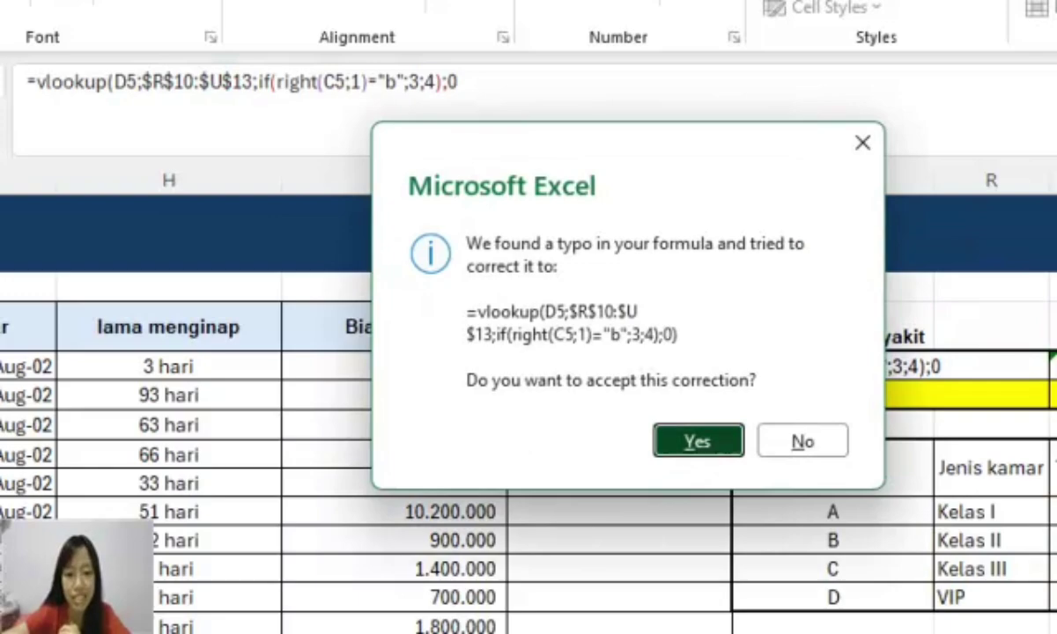
pyautogui.press('Return')
# - Check the J5 result against the room table and patient codes, and fill the formula down the tarif dokter column
pyautogui.click(703, 363)
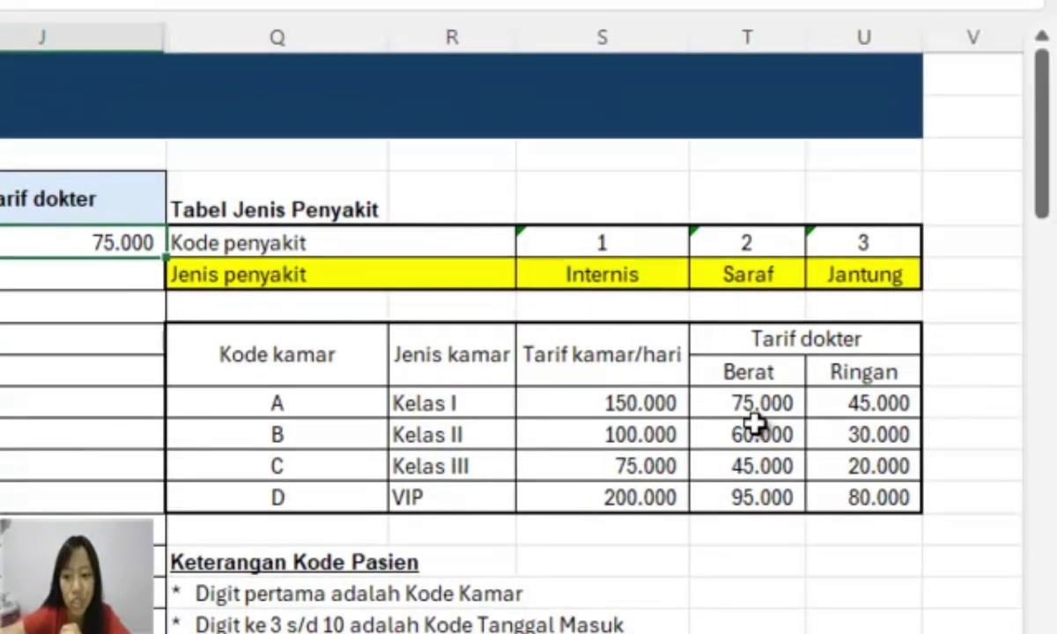
pyautogui.click(926, 437)
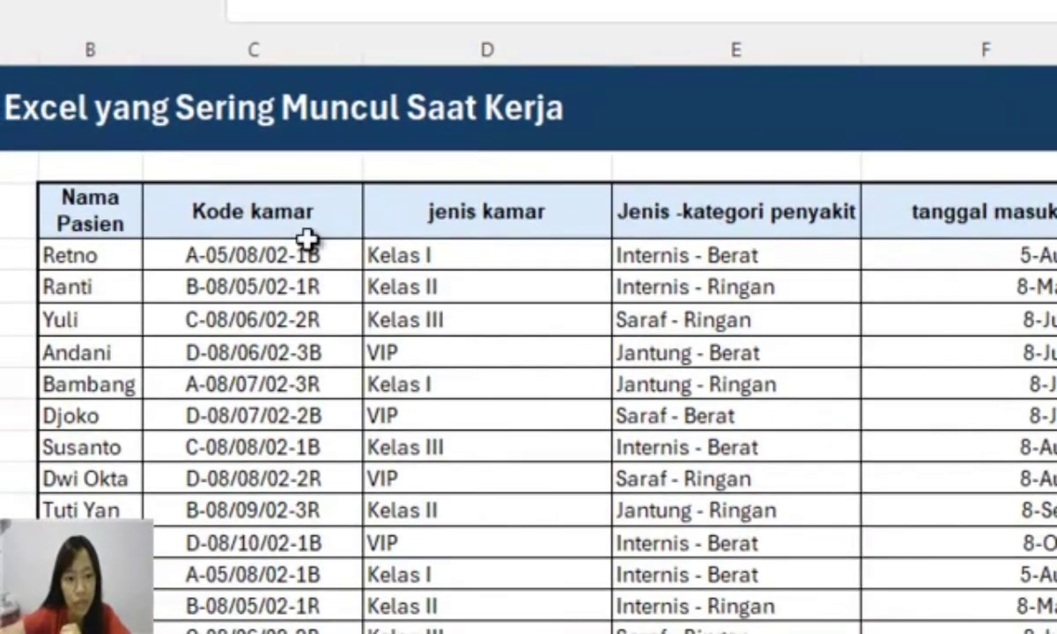
pyautogui.click(315, 254)
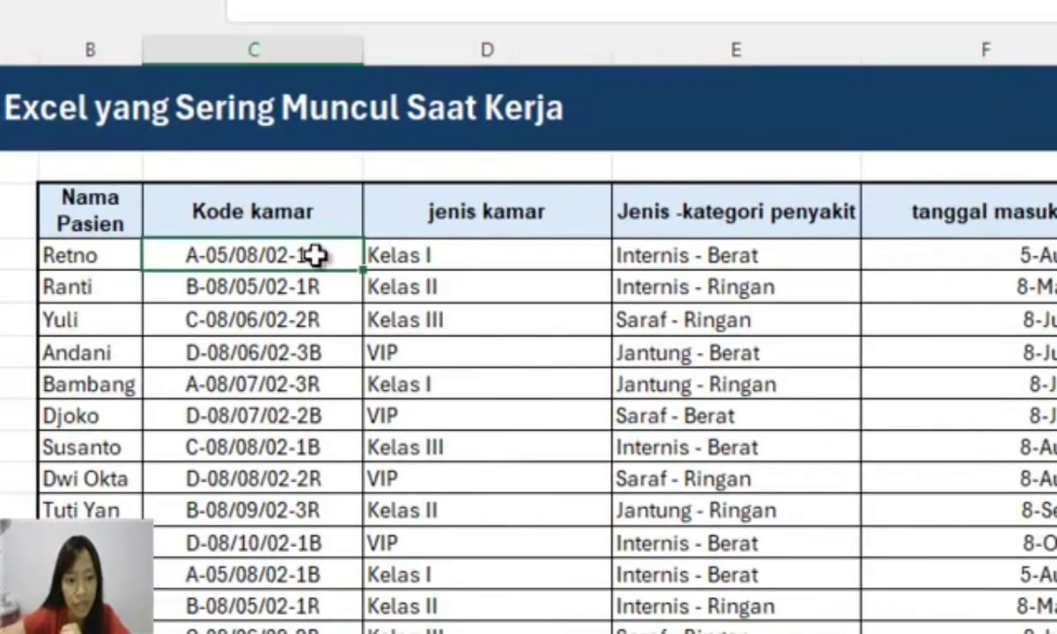
pyautogui.click(482, 254)
pyautogui.click(789, 251)
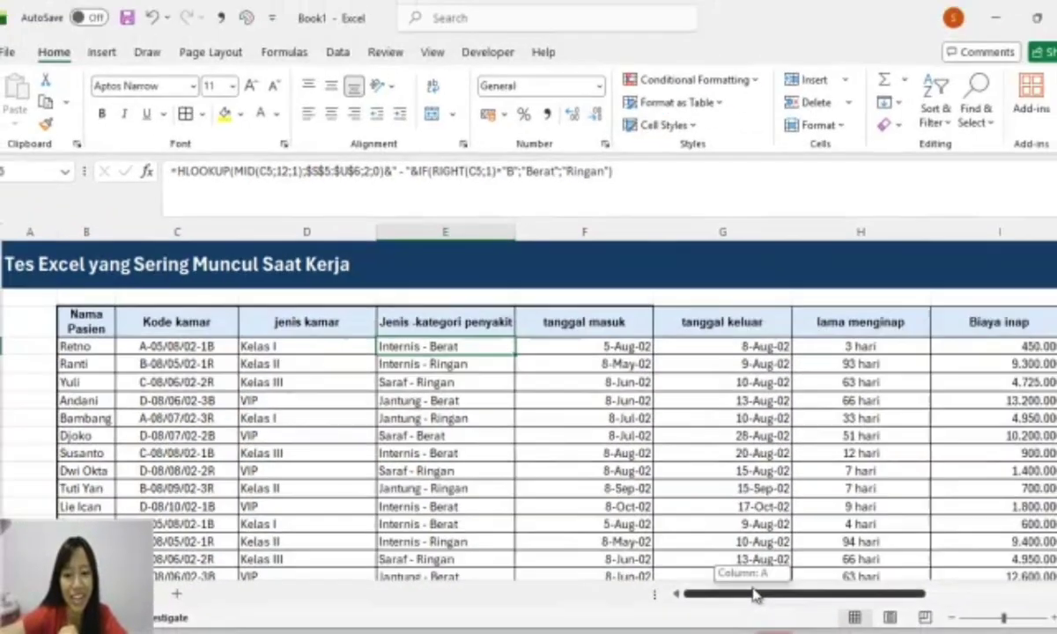
pyautogui.hscroll(10, 759, 431)
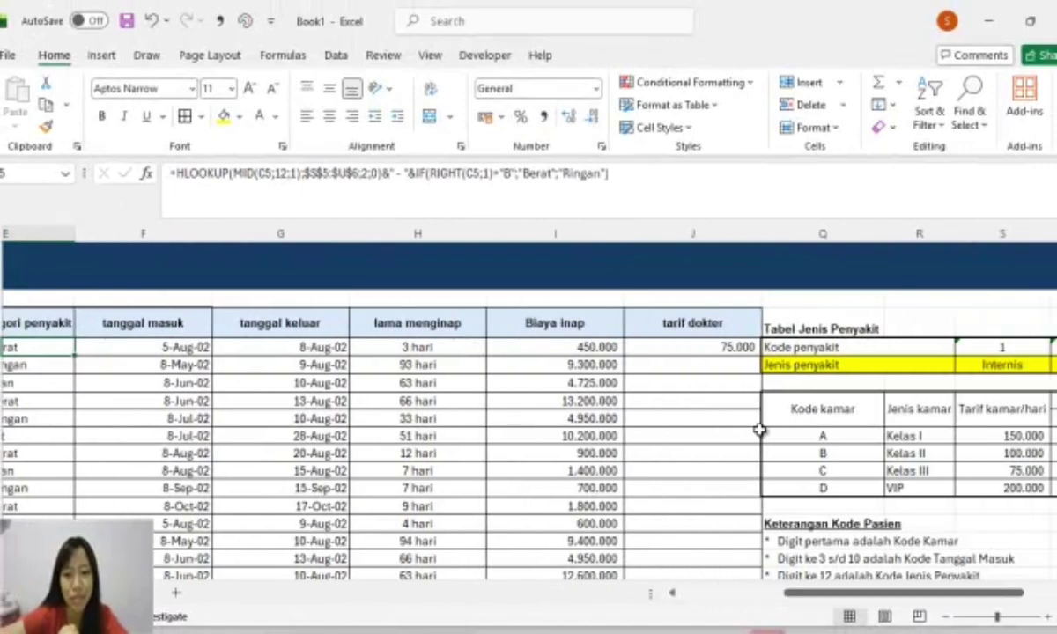
pyautogui.click(709, 347)
pyautogui.doubleClick(762, 356)
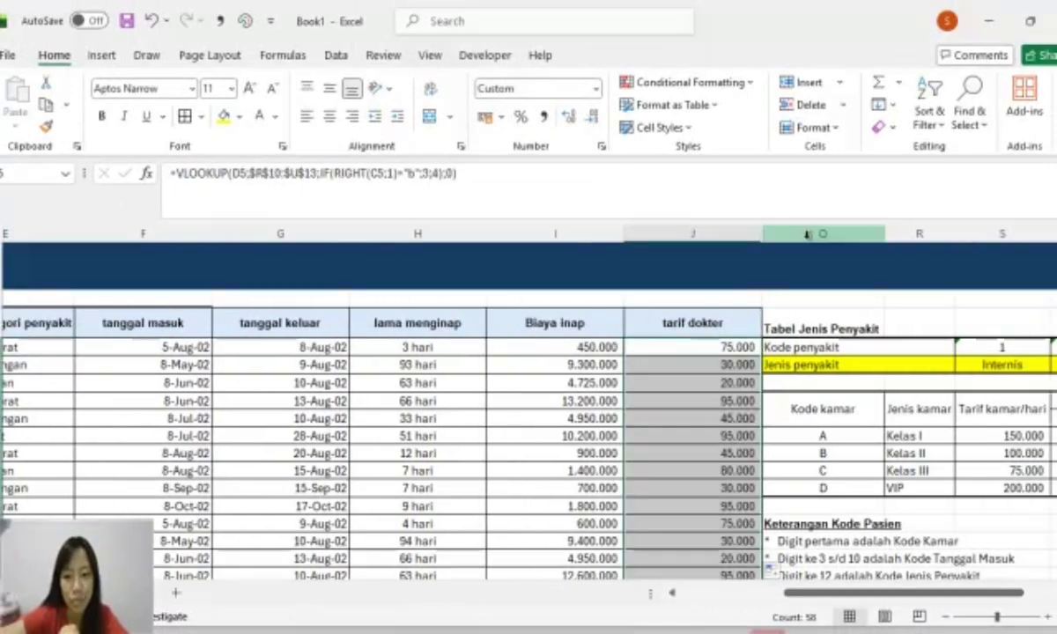
# - Unhide columns K through P between tarif dokter and the reference tables
pyautogui.click(709, 233)
pyautogui.rightClick(714, 236)
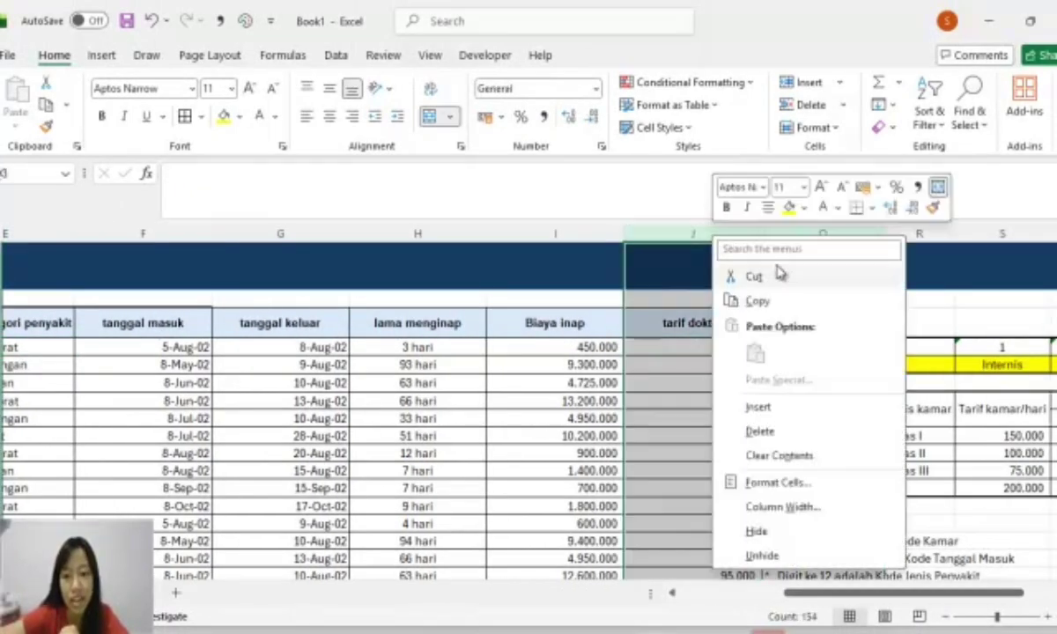
pyautogui.hscroll(5, 802, 568)
# - Enter a SUM in L5 under biaya total that adds Biaya inap, tarif dokter and biaya obat obatan, I5:K5
pyautogui.click(480, 342)
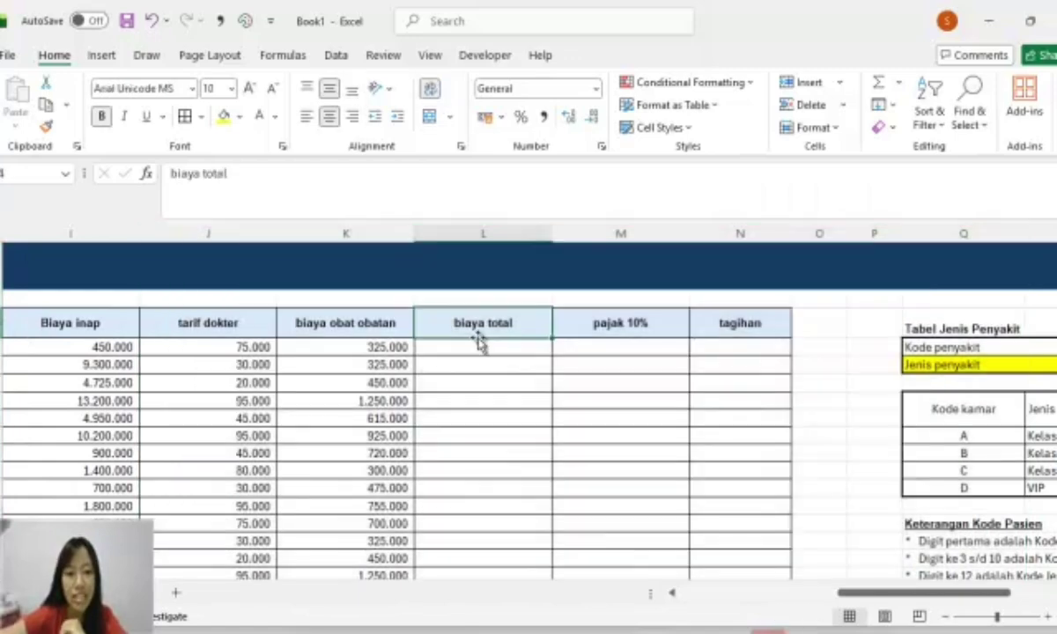
pyautogui.click(483, 352)
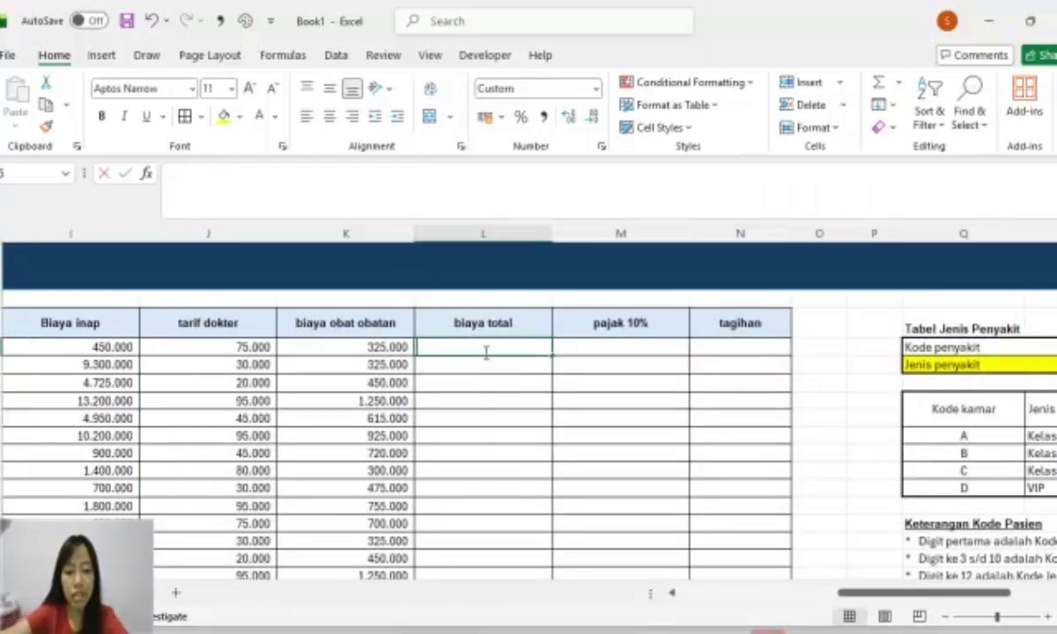
pyautogui.write('=sum(')
pyautogui.press('Left')
pyautogui.press('Left')
pyautogui.press('Left')
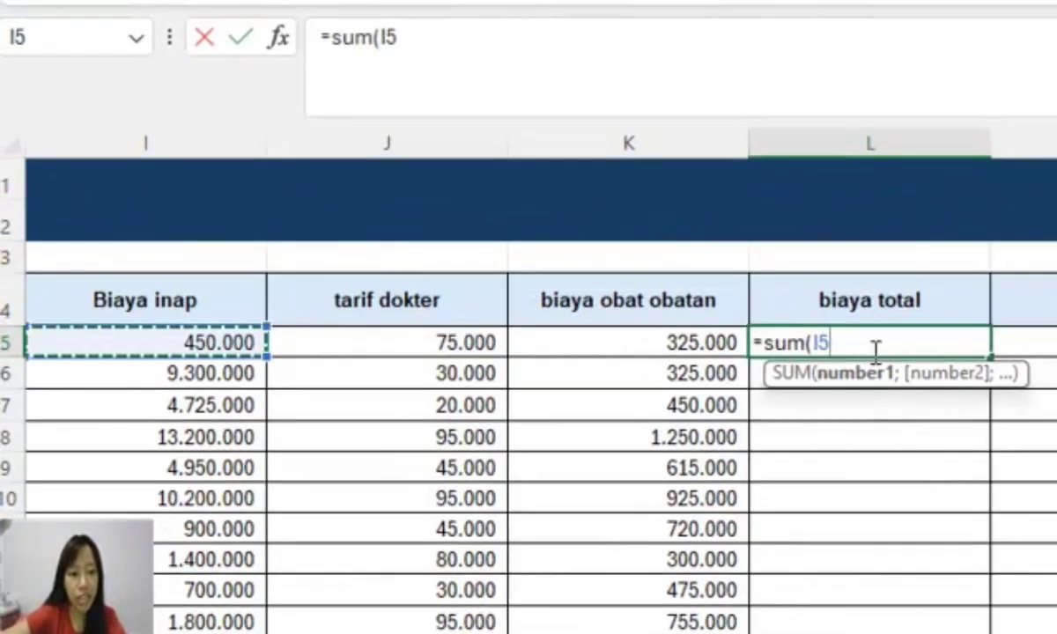
pyautogui.hotkey('shift', 'Right')
pyautogui.hotkey('shift', 'Right')
pyautogui.press('Return')
# - Calculate pajak 10% in M5 by multiplying the biaya total in L5 by 10%
pyautogui.click(691, 317)
pyautogui.write('=')
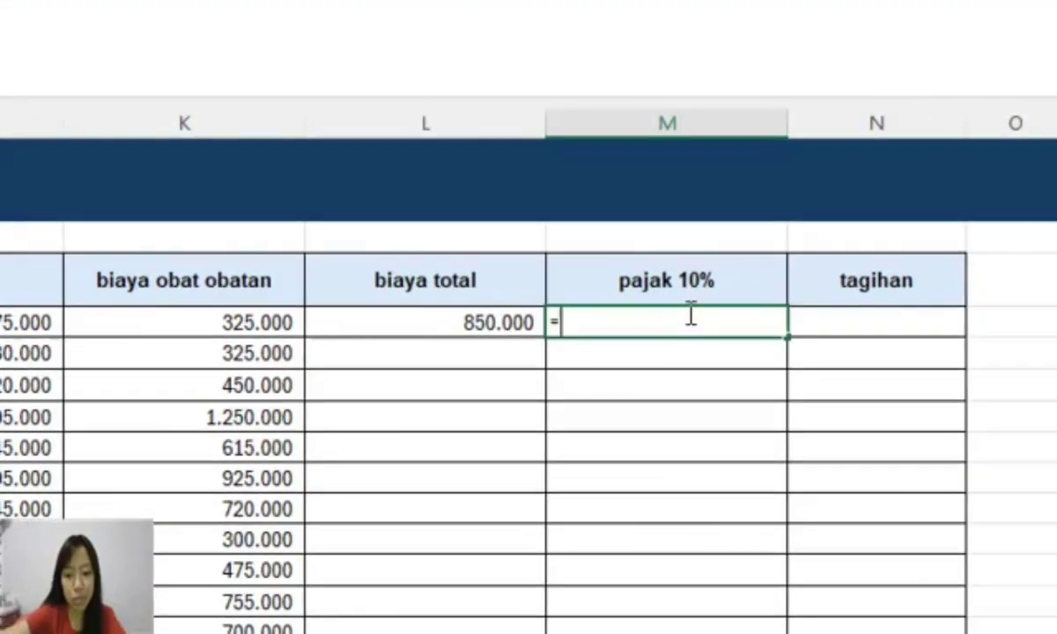
pyautogui.press('Left')
pyautogui.write('*10')
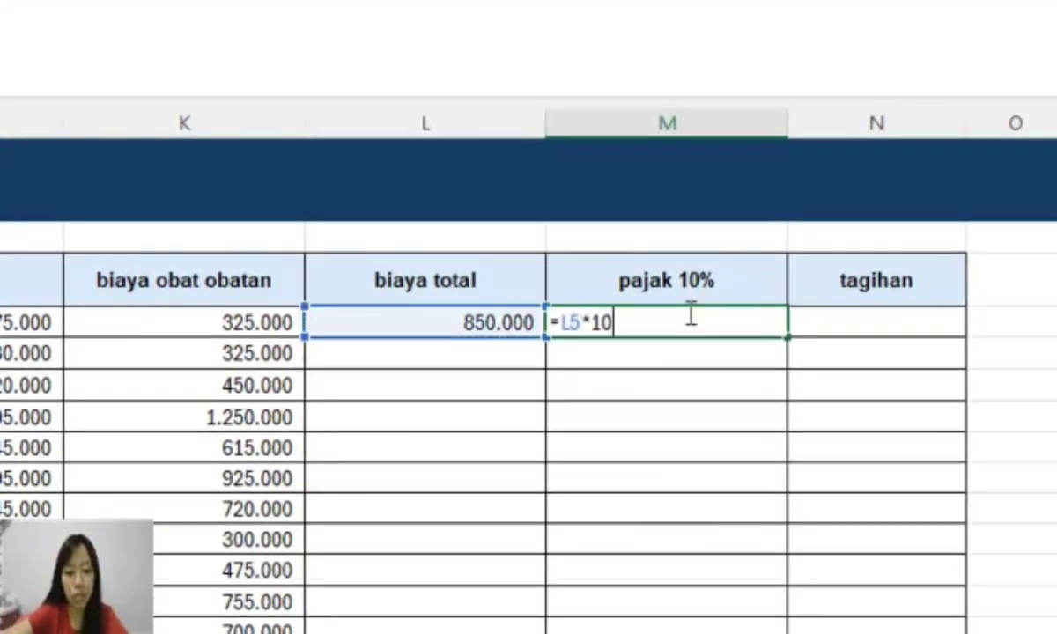
pyautogui.press('Tab')
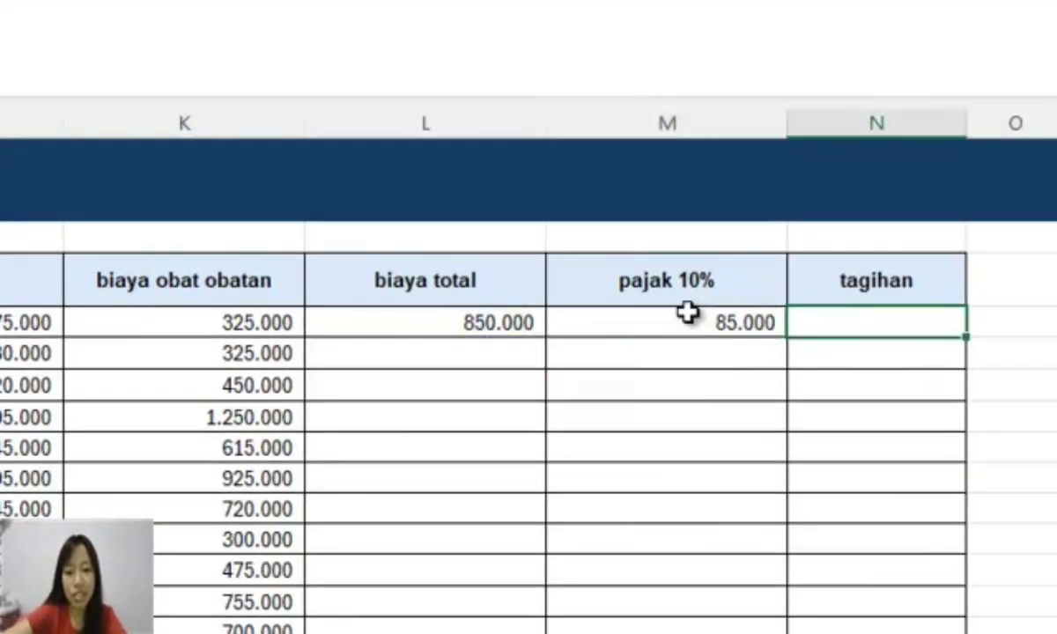
# - Enter a SUM in N5 under tagihan that adds biaya total and pajak, L5:M5
pyautogui.write('=sum(')
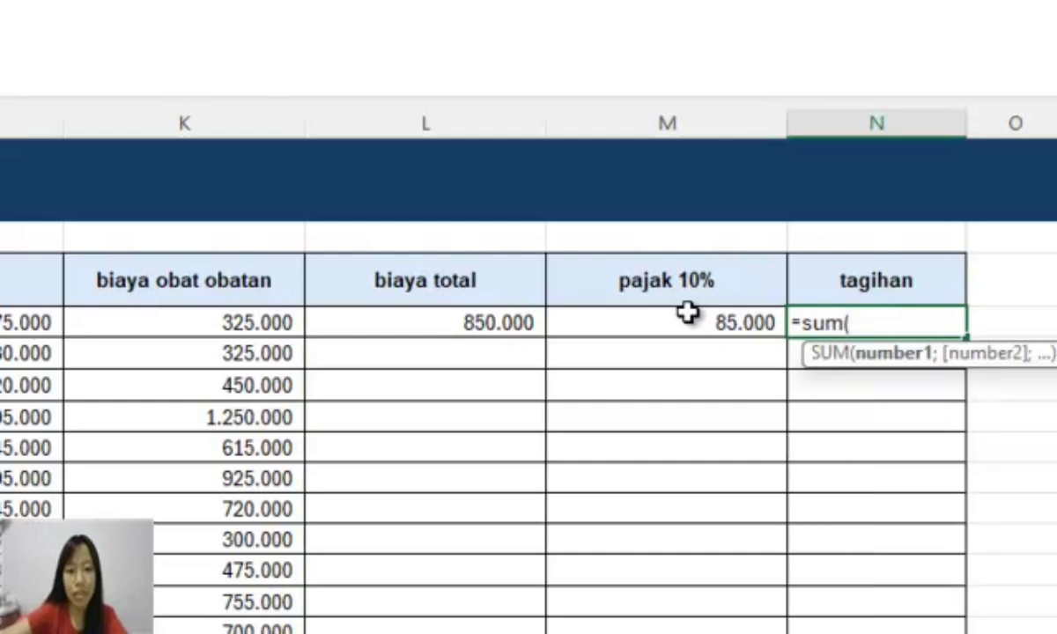
pyautogui.press('Left')
pyautogui.press('Left')
pyautogui.hotkey('shift', 'Right')
pyautogui.press('Return')
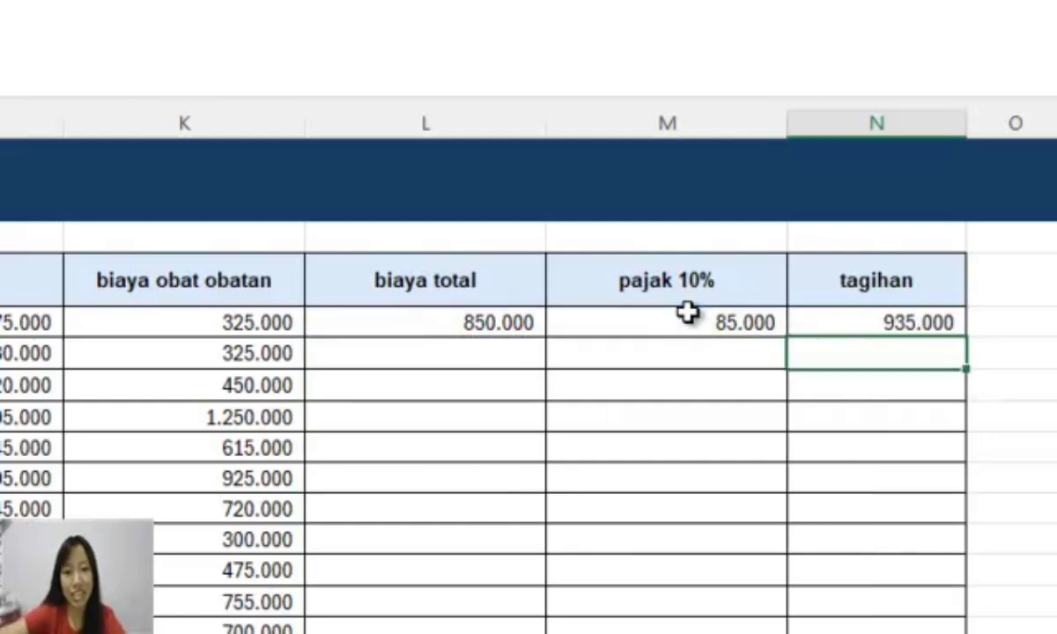
# - Fill the biaya total, pajak 10% and tagihan formulas in L5:N5 down to the end of the table
pyautogui.click(515, 323)
pyautogui.moveTo(515, 323); pyautogui.dragTo(886, 317)
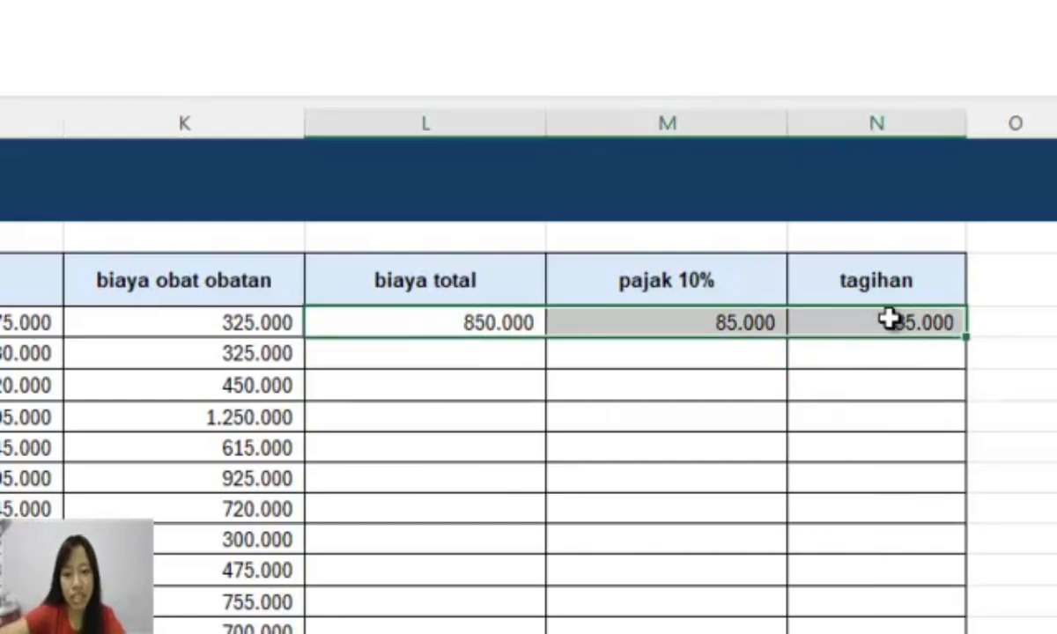
pyautogui.doubleClick(964, 337)
# - Review the completed billing table from jenis kamar through tagihan, along with the reference tables and exercise notes
pyautogui.moveTo(1012, 323); pyautogui.dragTo(4, 323)
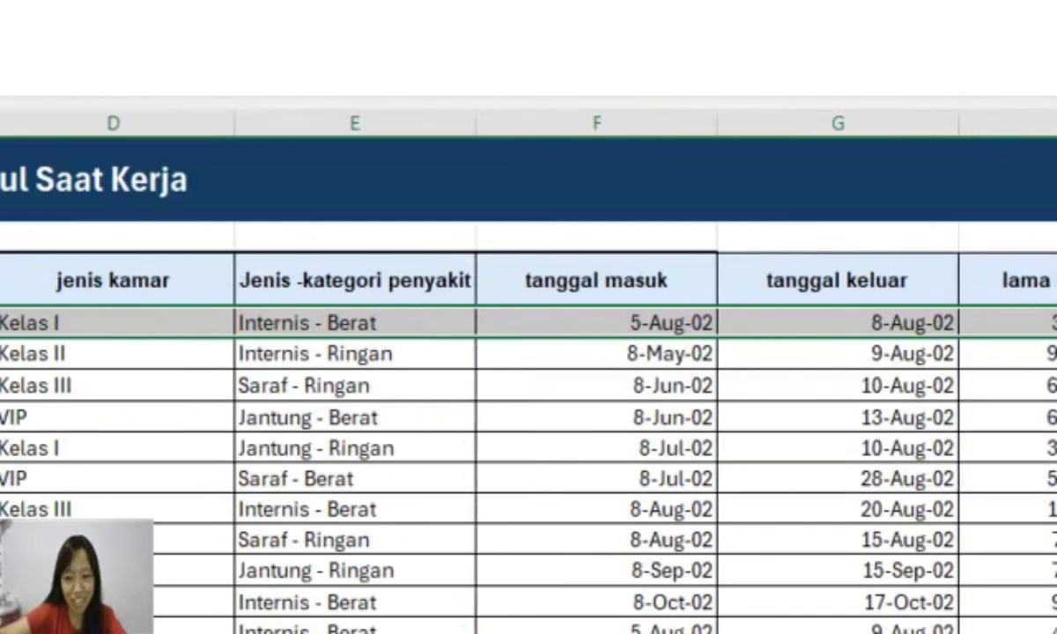
pyautogui.hscroll(5, 935, 335)
pyautogui.moveTo(951, 421); pyautogui.dragTo(4, 282)
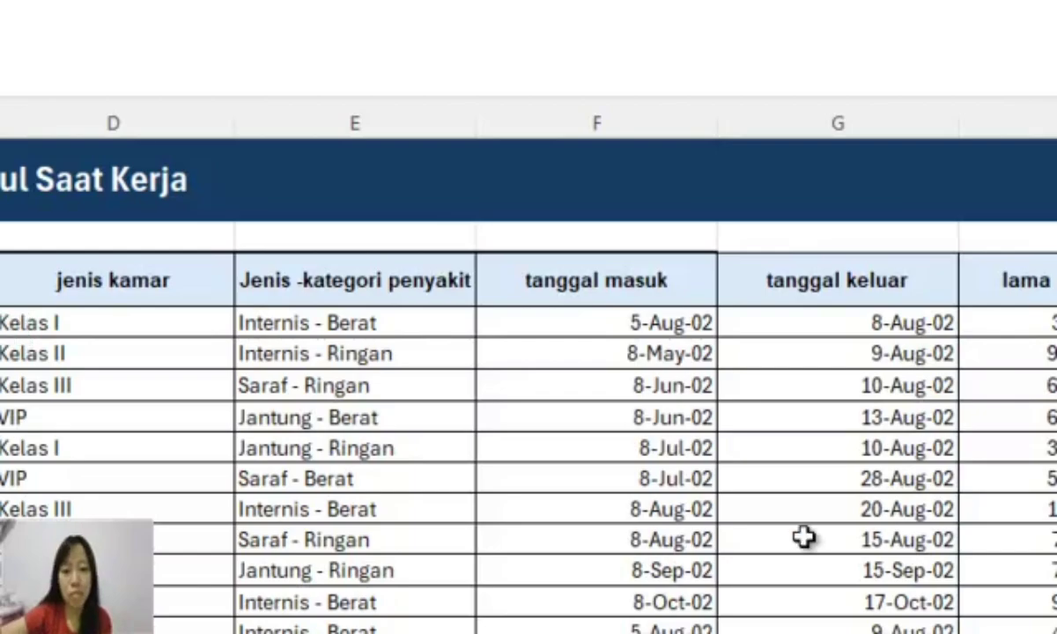
pyautogui.moveTo(803, 538); pyautogui.dragTo(1055, 602)
pyautogui.moveTo(903, 628); pyautogui.dragTo(1048, 633)
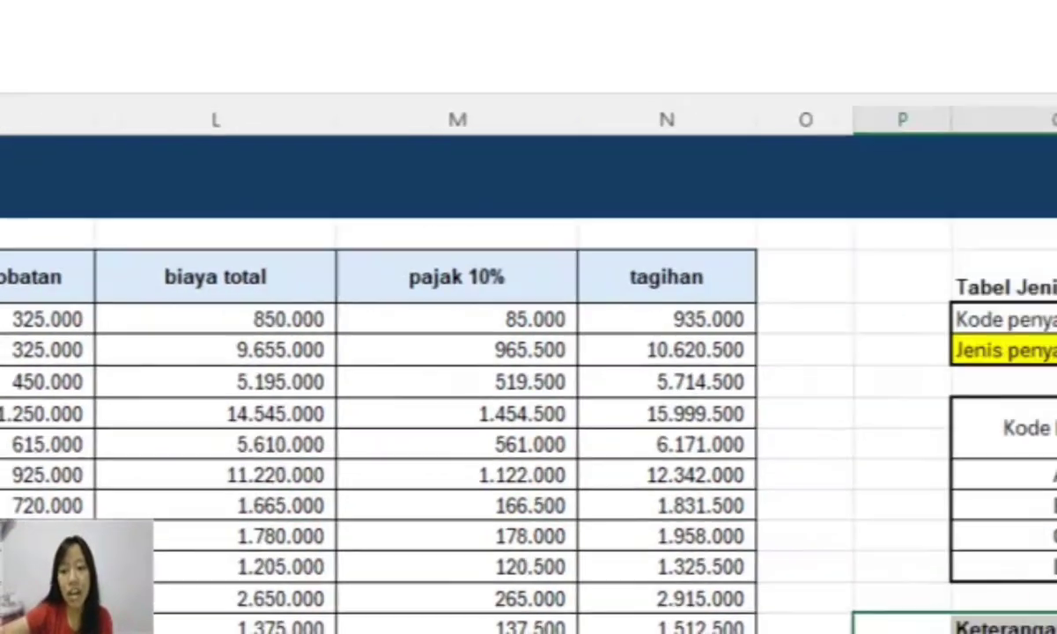
pyautogui.scroll(-3, 927, 511)
pyautogui.scroll(-2, 927, 511)
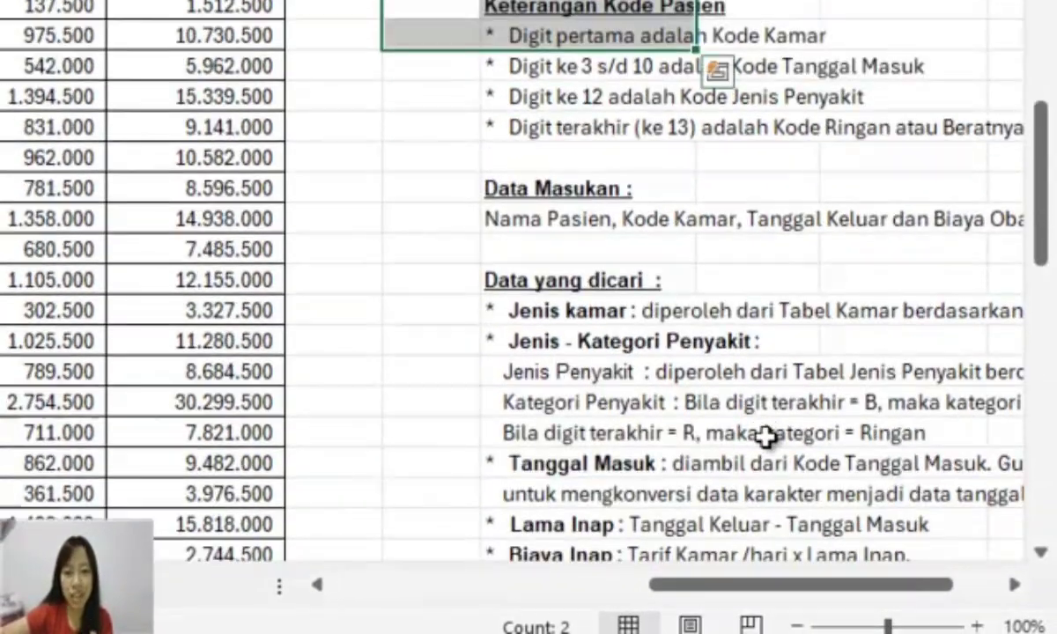
pyautogui.scroll(4, 927, 511)
pyautogui.scroll(1, 768, 429)
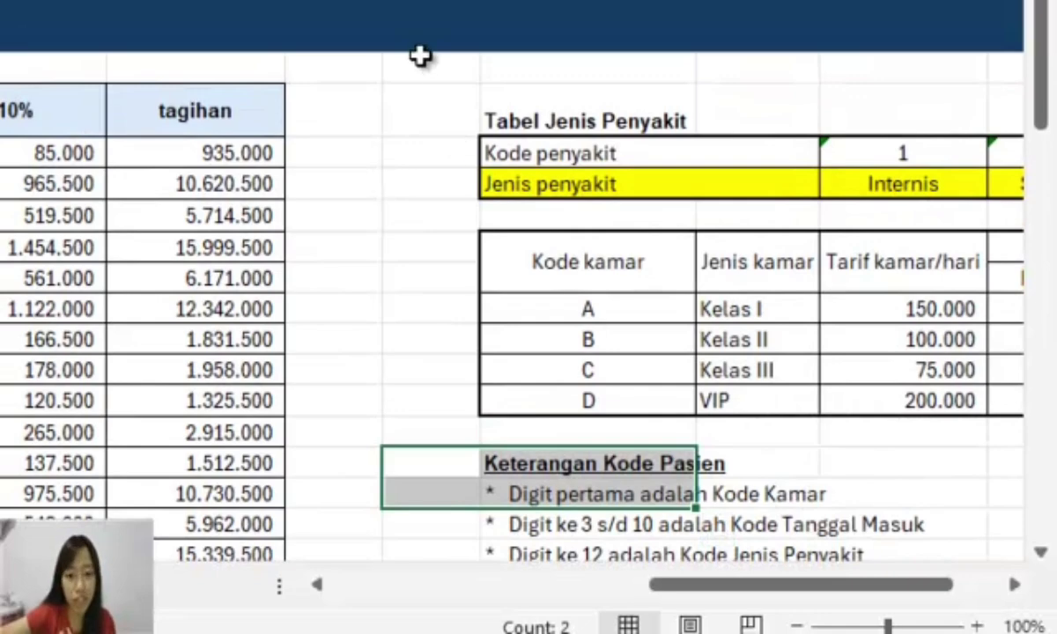
pyautogui.click(404, 80)
pyautogui.moveTo(403, 82); pyautogui.dragTo(5, 110)
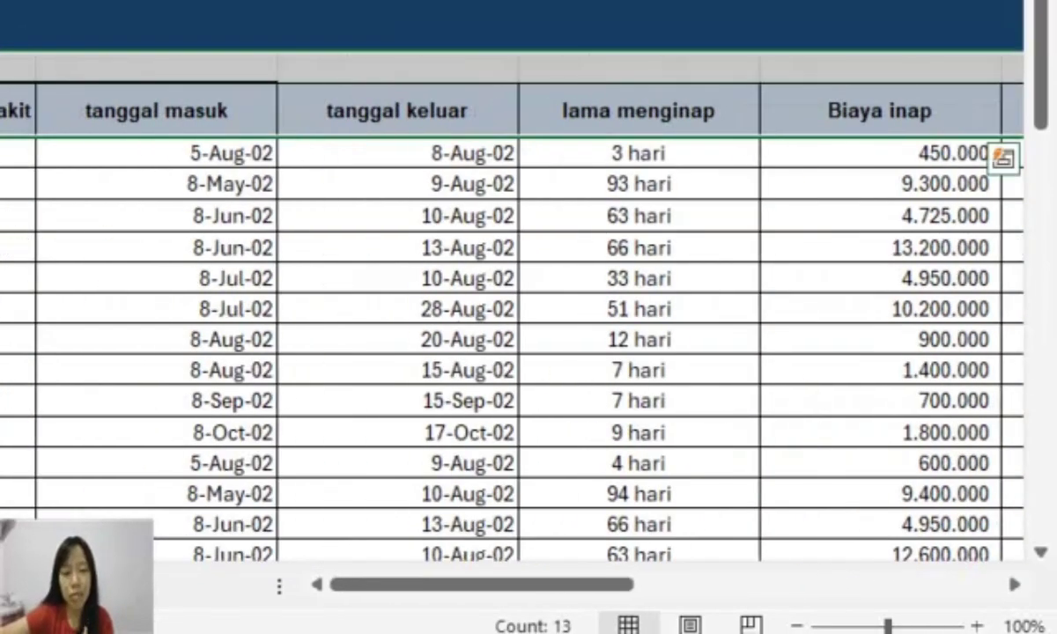